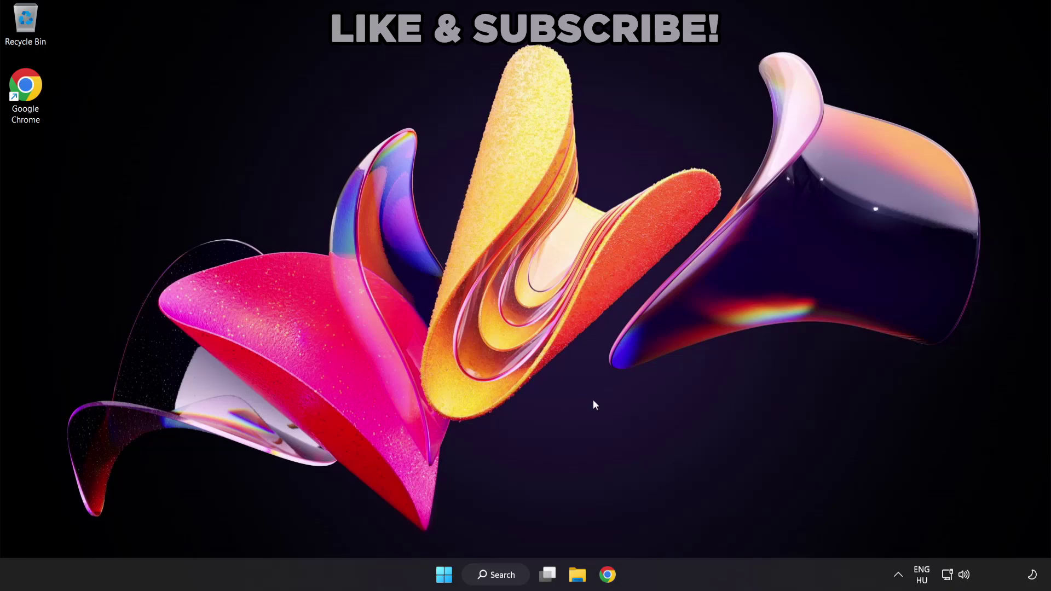
- Switch the Quick Settings sound output from CABLE Input to Speakers (High Definition Audio Device)
left_click(965, 578)
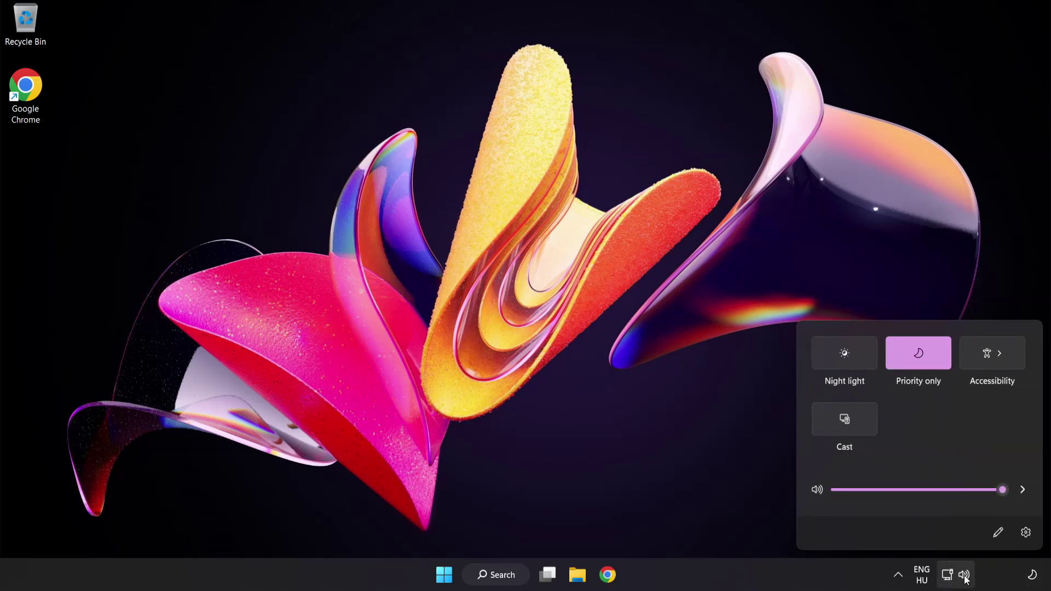
left_click(1023, 491)
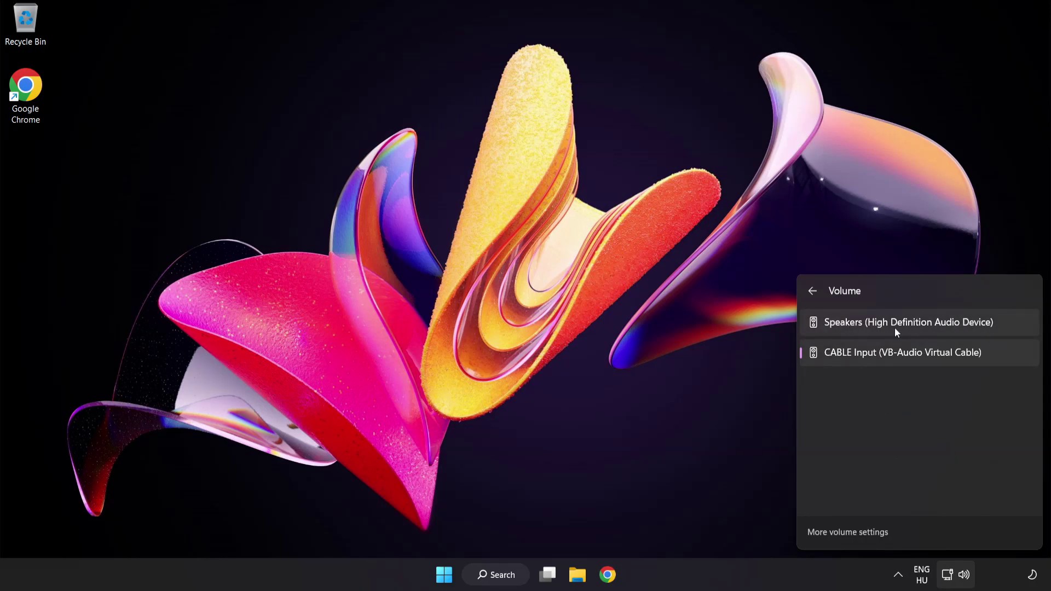
left_click(1006, 327)
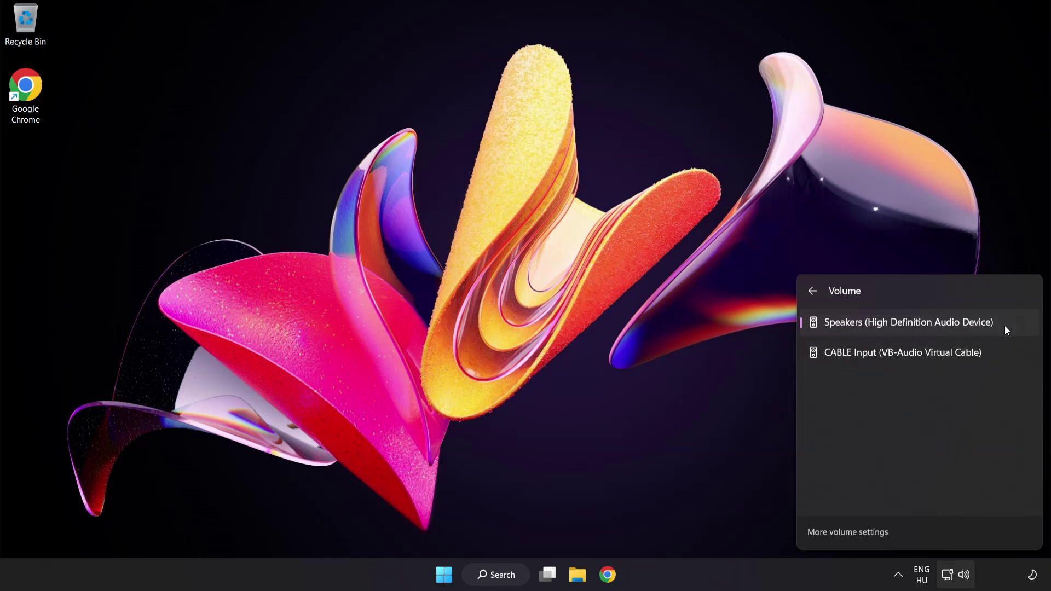
left_click(506, 290)
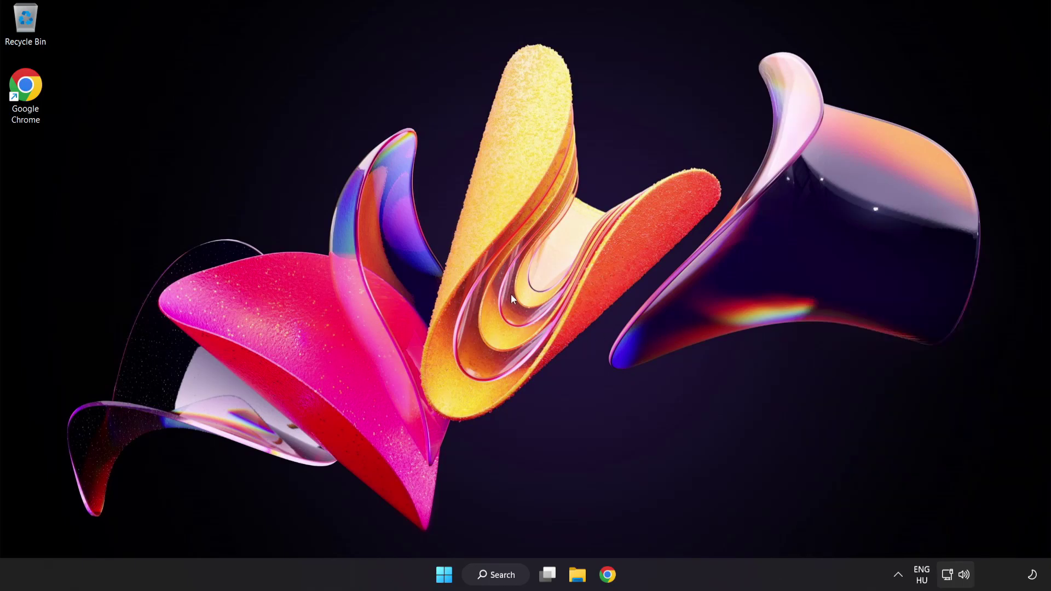
- Reset all sound devices and app volumes to recommended defaults in the Volume mixer
right_click(965, 576)
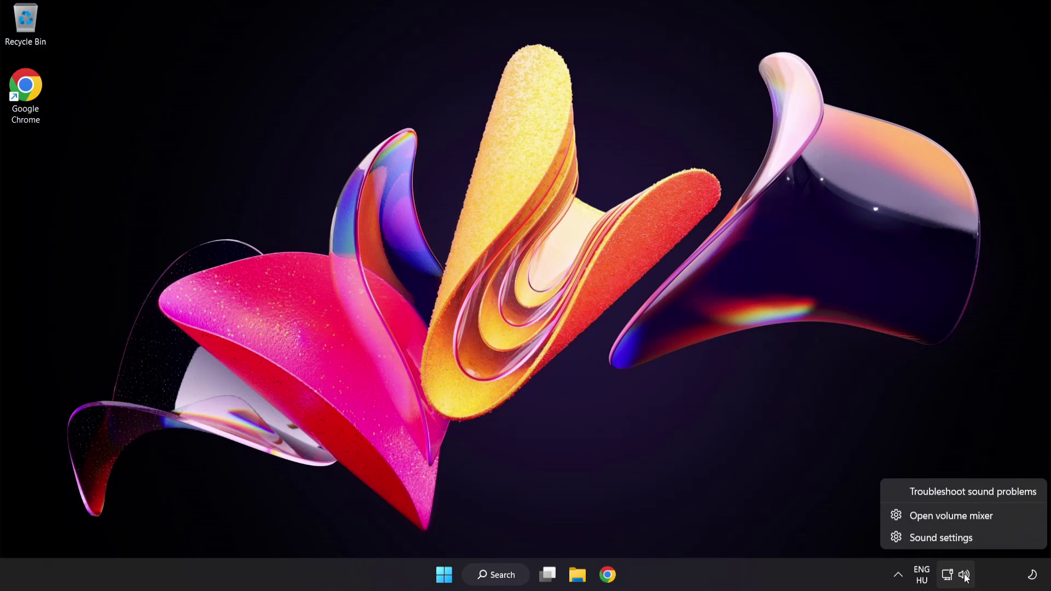
left_click(1009, 518)
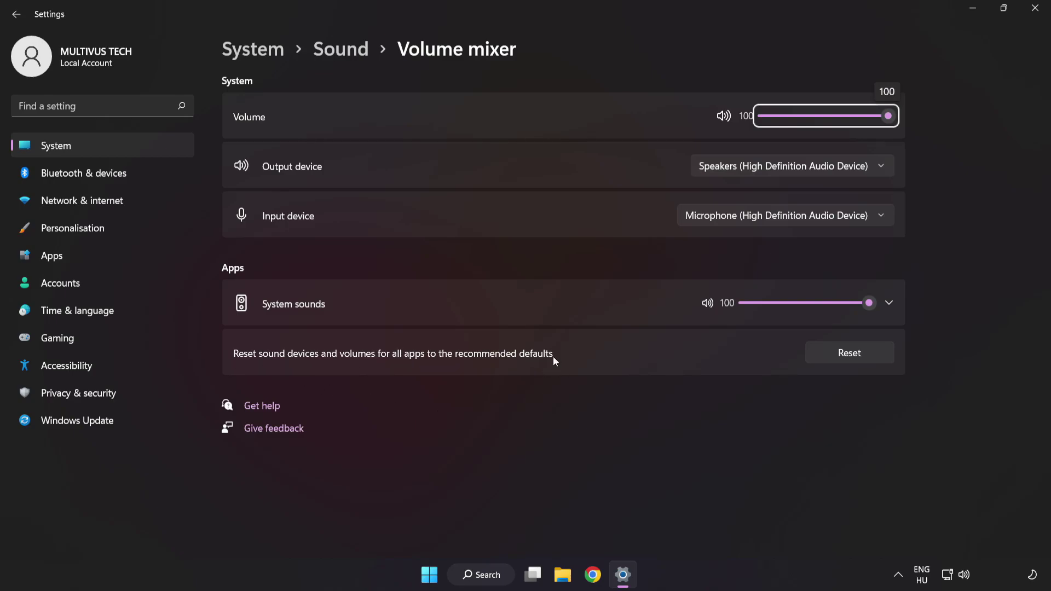
left_click(871, 360)
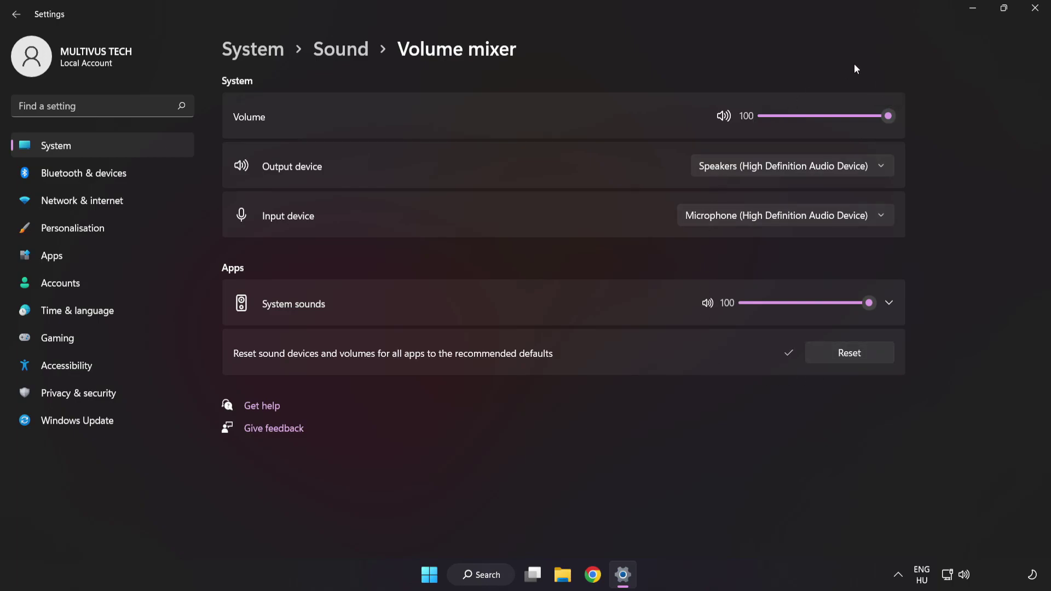
- Reopen Settings on System > Sound, leave output volume at 100, and scroll to Advanced
left_click(1036, 11)
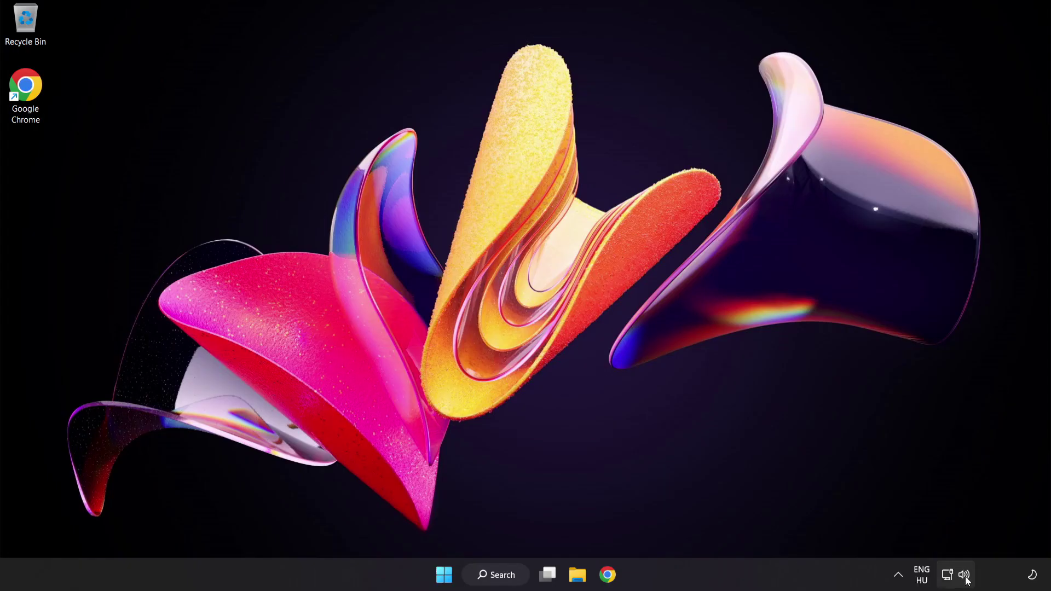
right_click(964, 575)
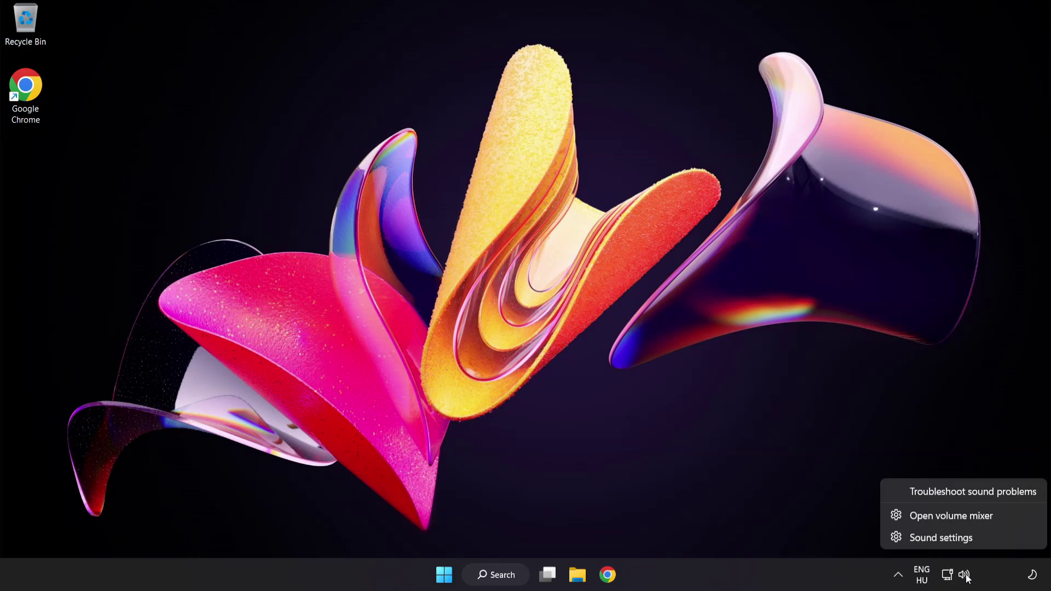
left_click(976, 540)
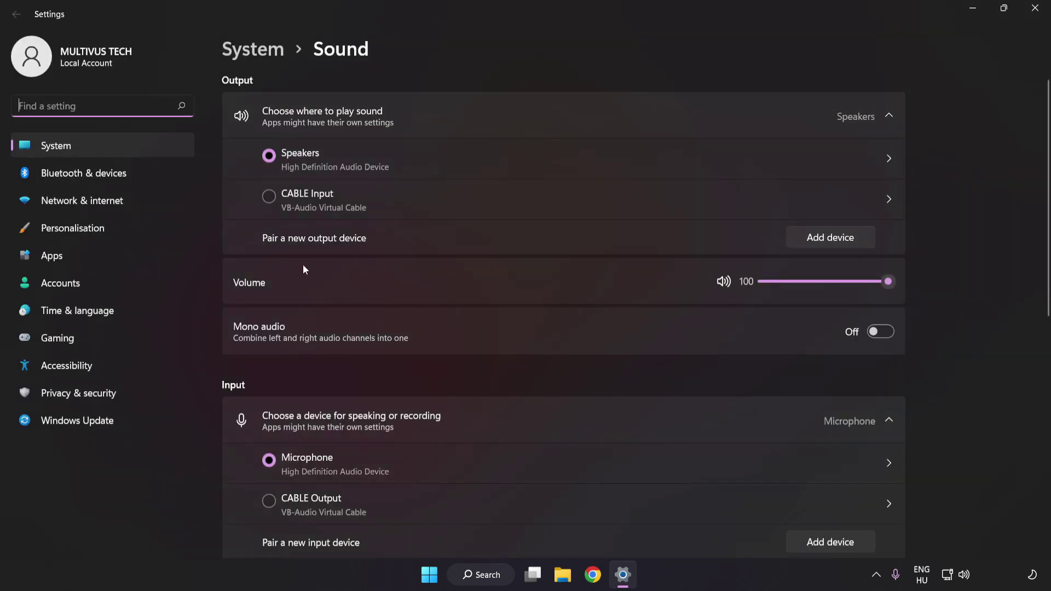
left_click_drag(877, 285, 987, 285)
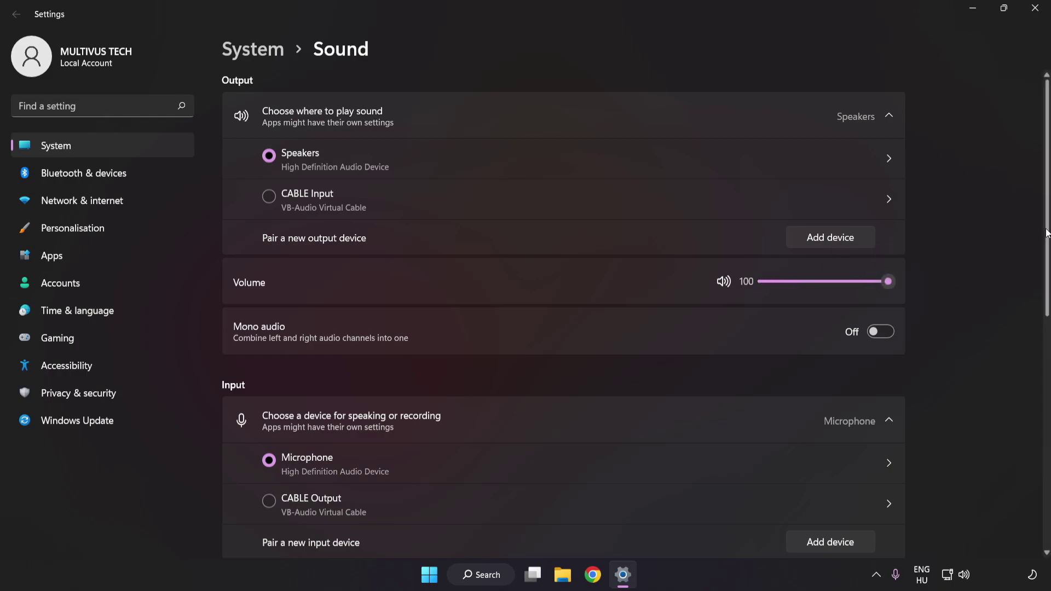
scroll(1035, 373, "down", 5)
scroll(1034, 367, "down", 3)
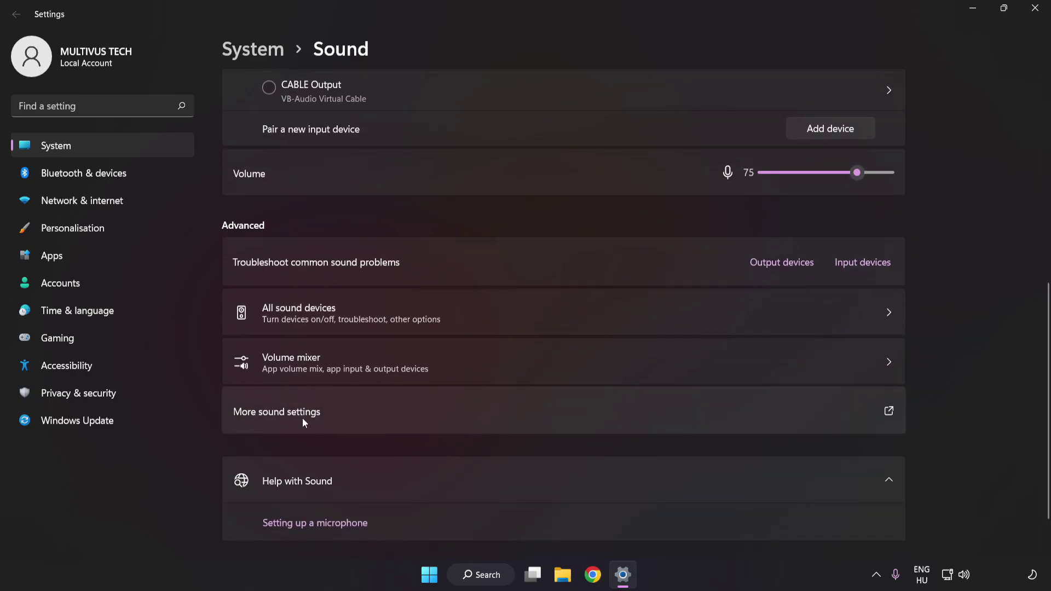
- Open the classic Sound dialog, disable the CABLE Input playback device, and select Speakers
left_click(484, 412)
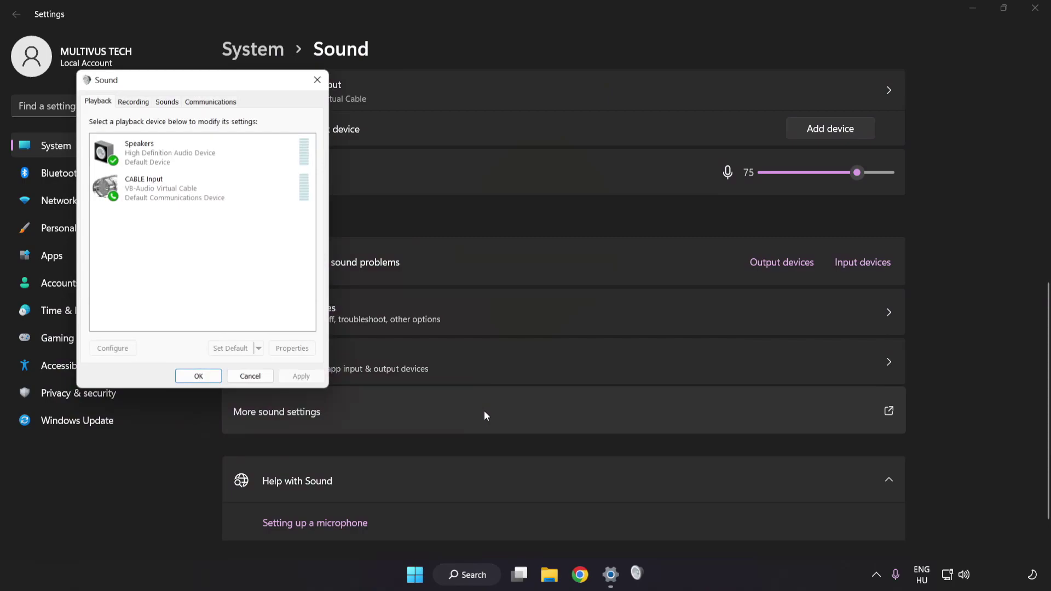
left_click_drag(207, 84, 525, 152)
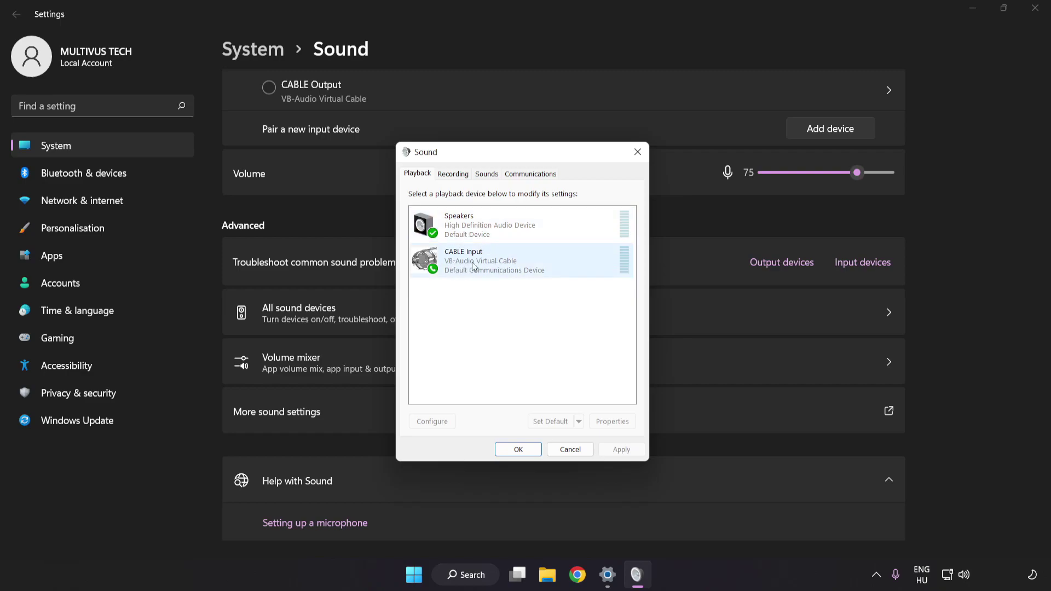
right_click(513, 266)
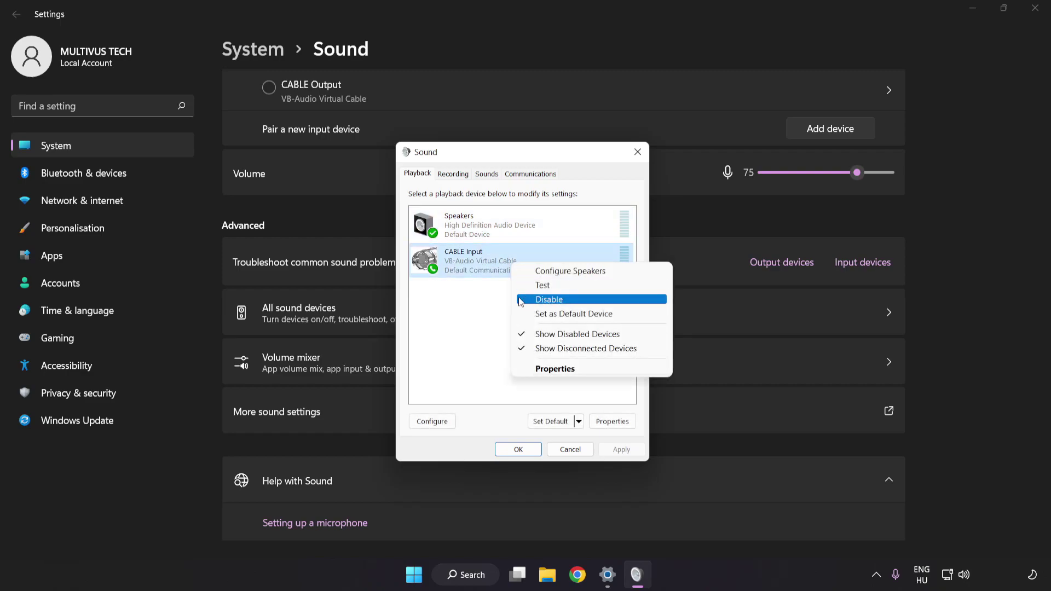
left_click(562, 301)
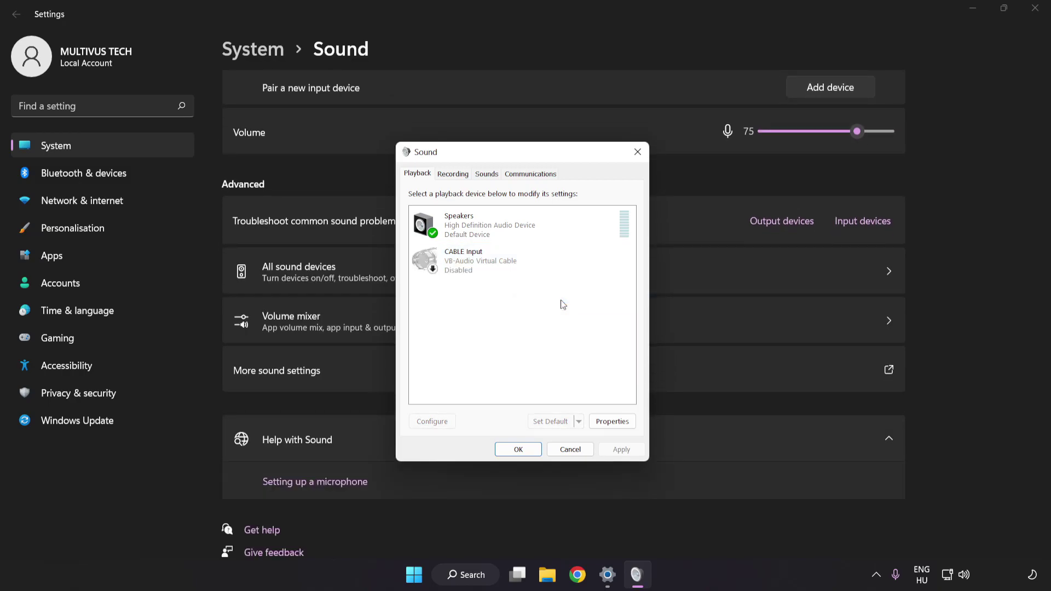
left_click(492, 231)
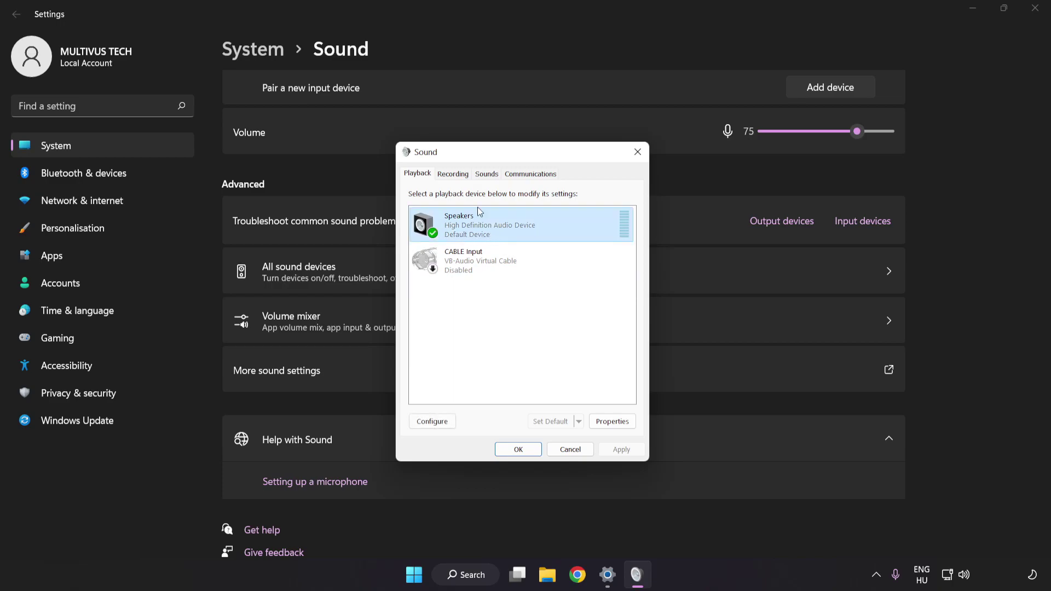
- Configure the Speakers as 7.1 Surround, keeping all optional and full-range speakers enabled
right_click(549, 228)
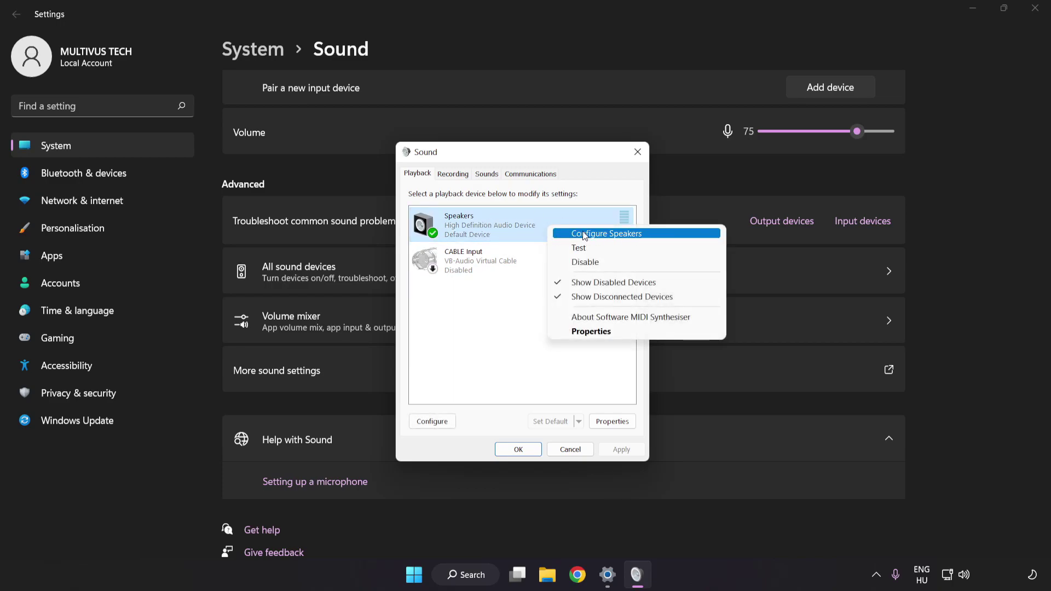
left_click(652, 239)
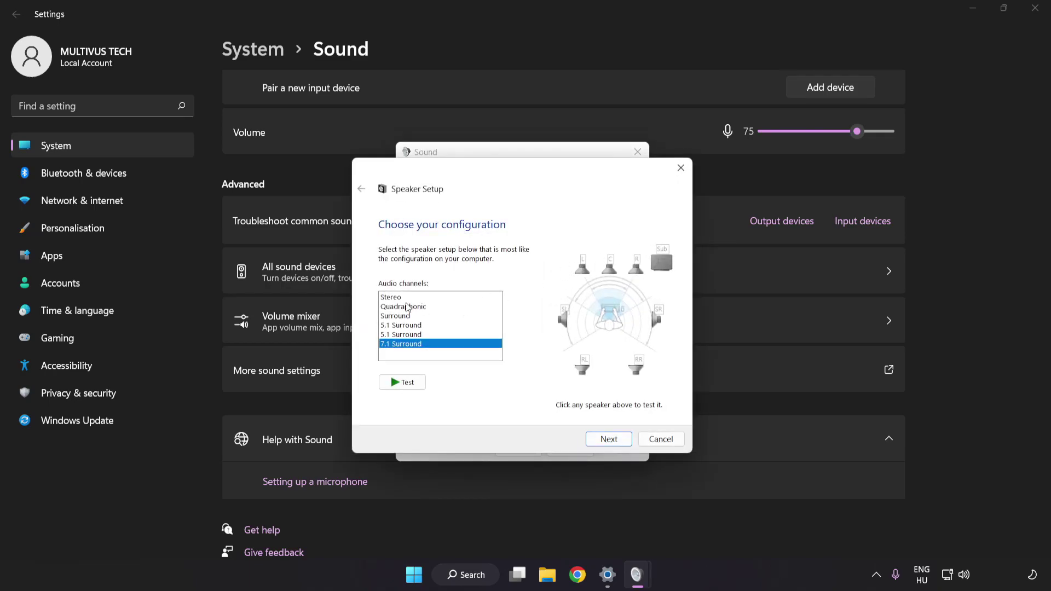
left_click_drag(407, 298, 408, 345)
left_click(610, 442)
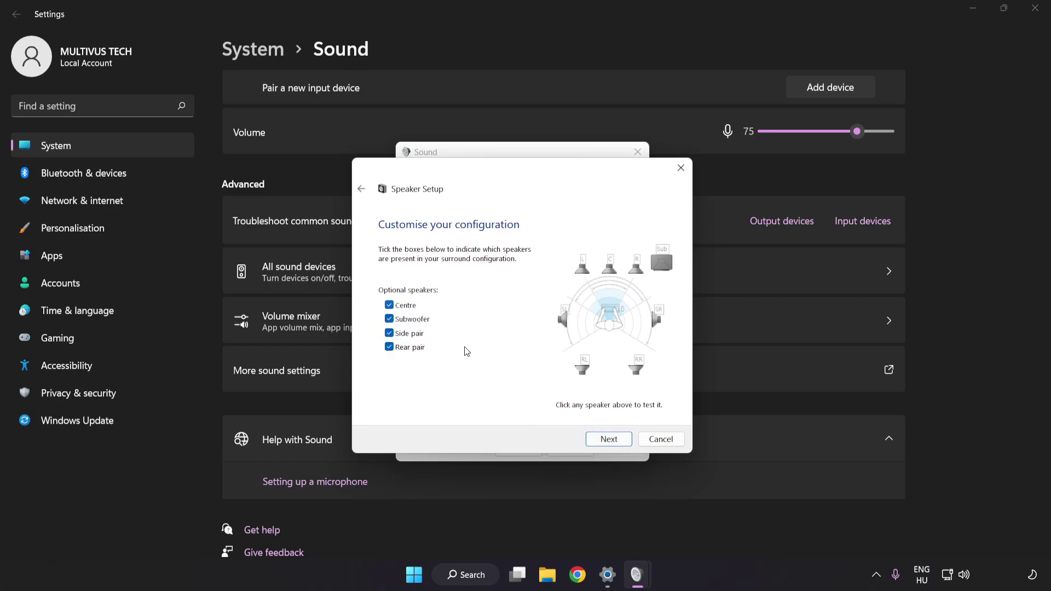
left_click(609, 439)
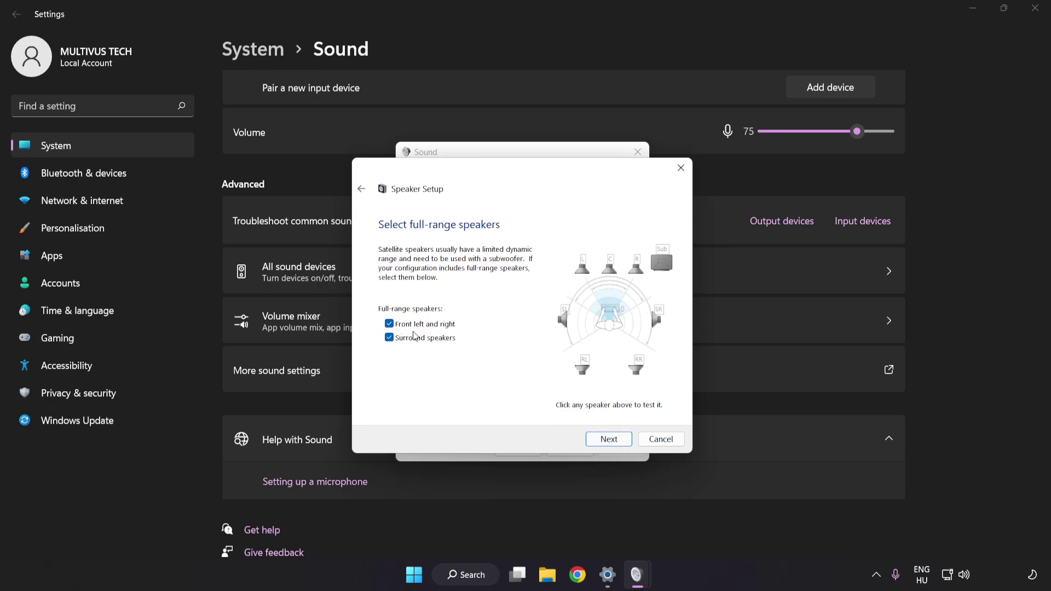
left_click(603, 440)
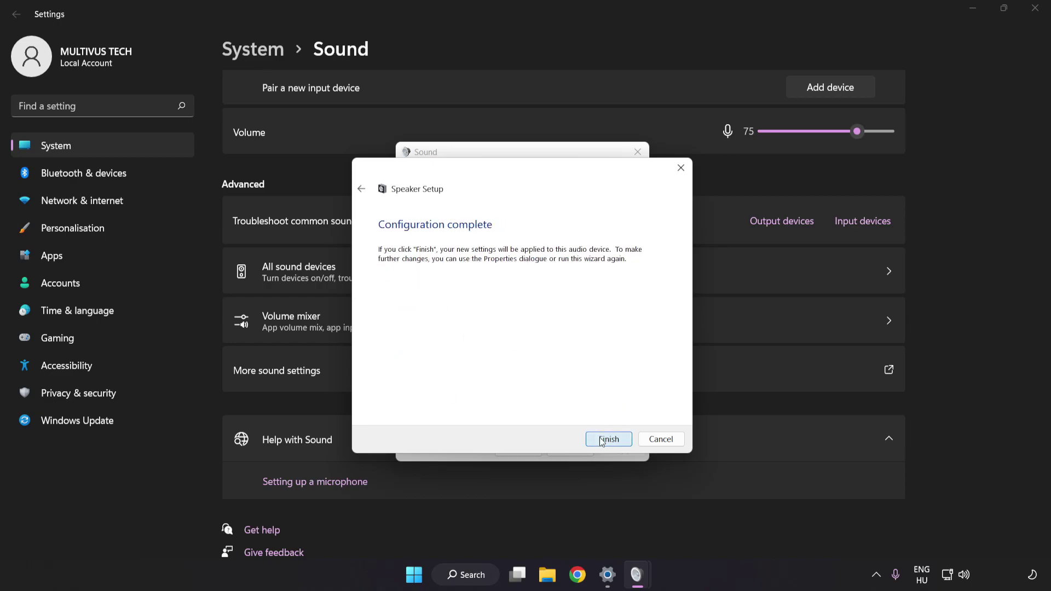
left_click(603, 440)
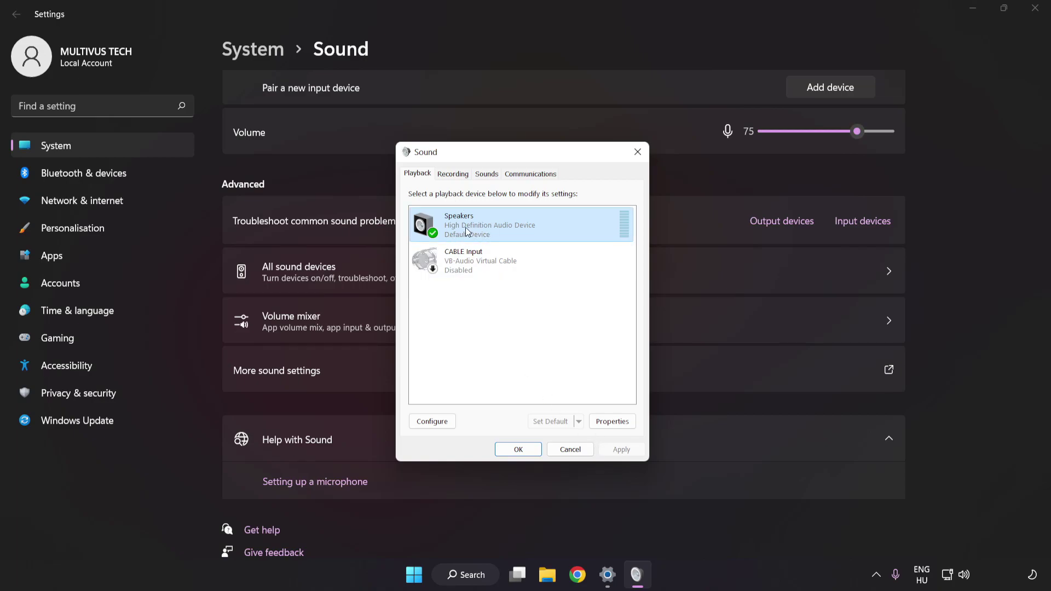
- In Speakers Properties, tick Disable all enhancements on the Enhancements tab
left_click(613, 421)
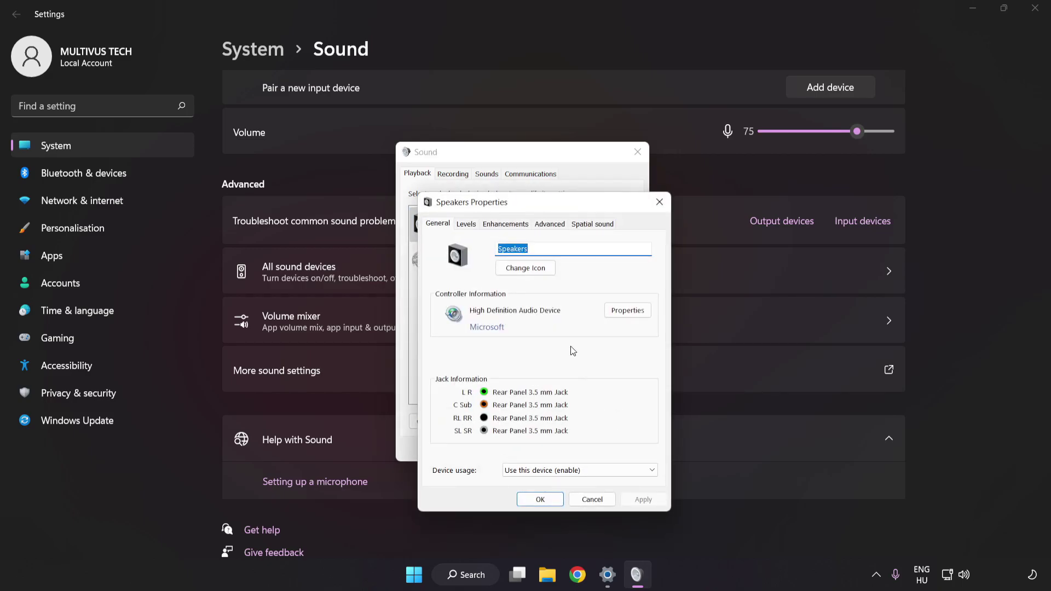
left_click_drag(524, 183, 517, 166)
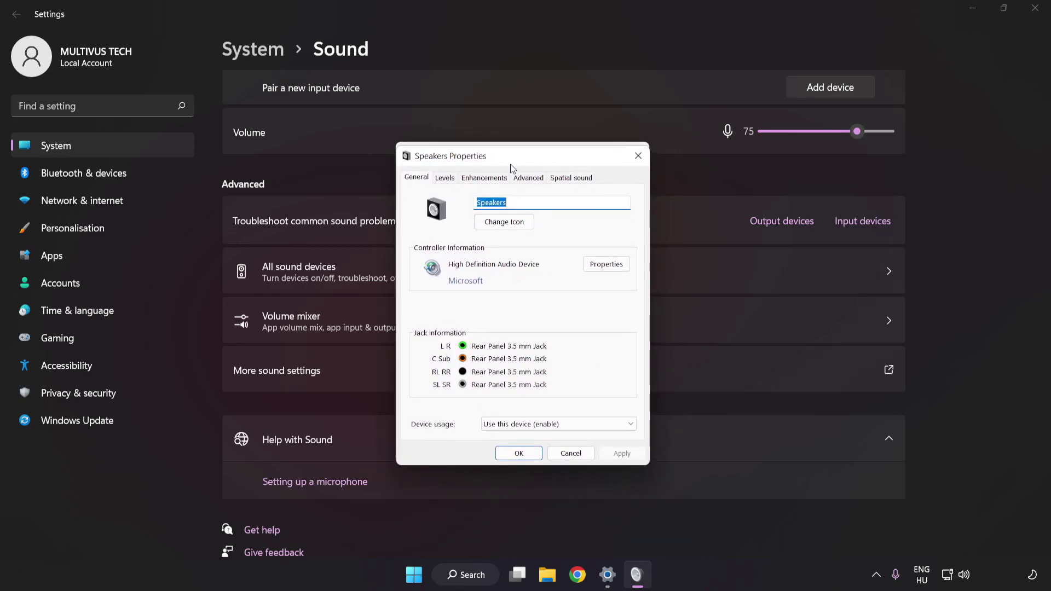
left_click(482, 179)
left_click(418, 235)
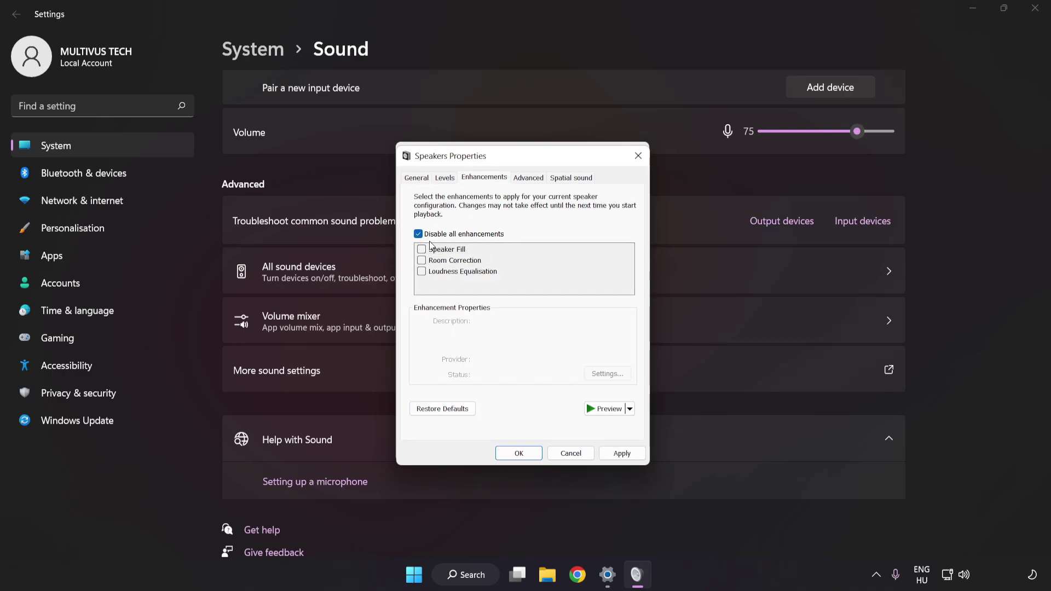
- Apply the enhancement change, keep 16 bit, 48000 Hz (DVD Quality) format, and close both dialogs
left_click(621, 454)
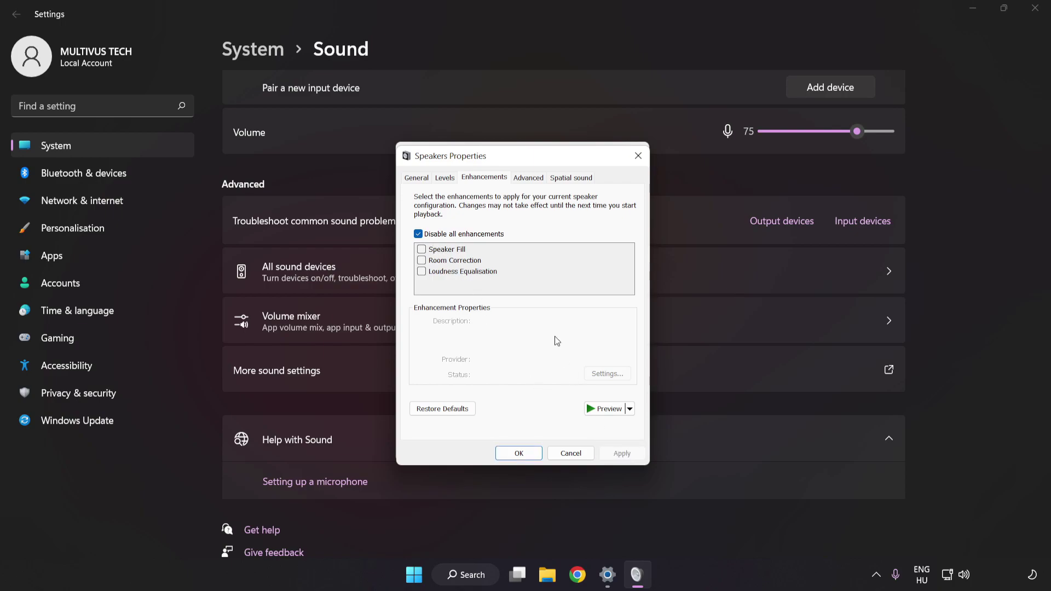
left_click(525, 181)
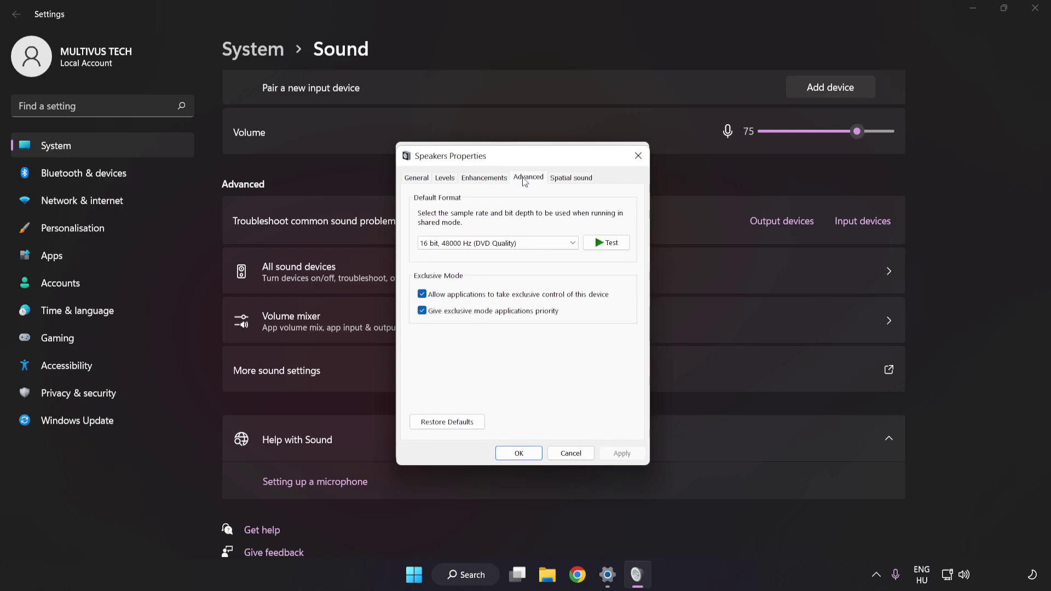
left_click(527, 245)
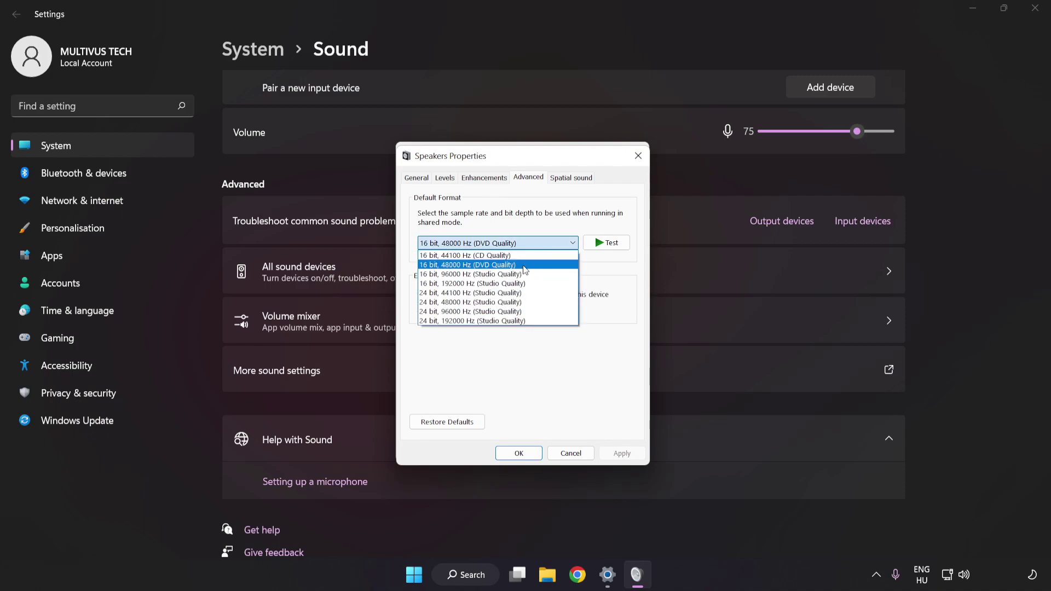
left_click(527, 265)
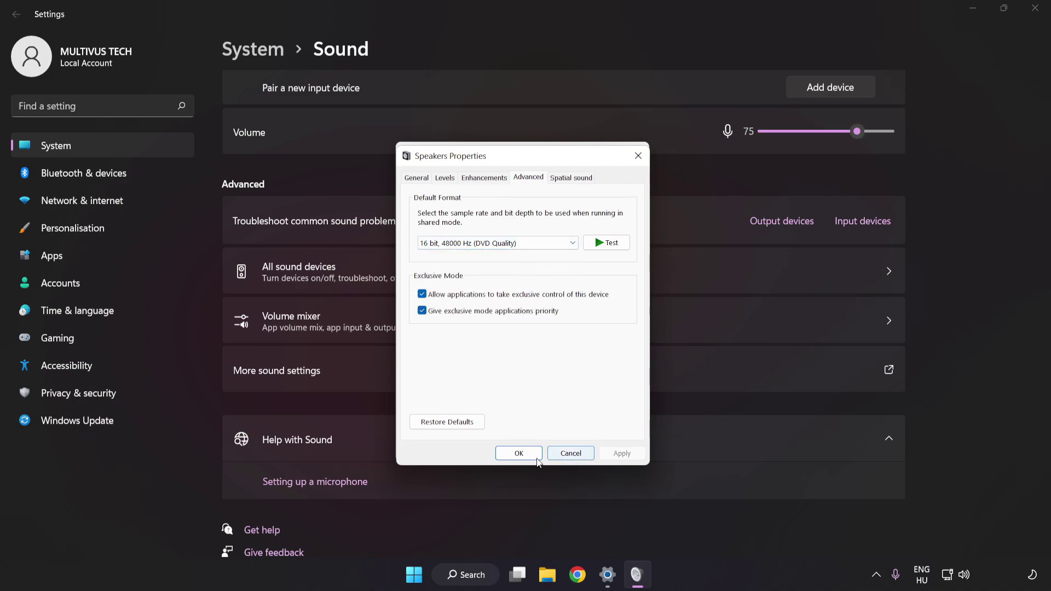
left_click(518, 454)
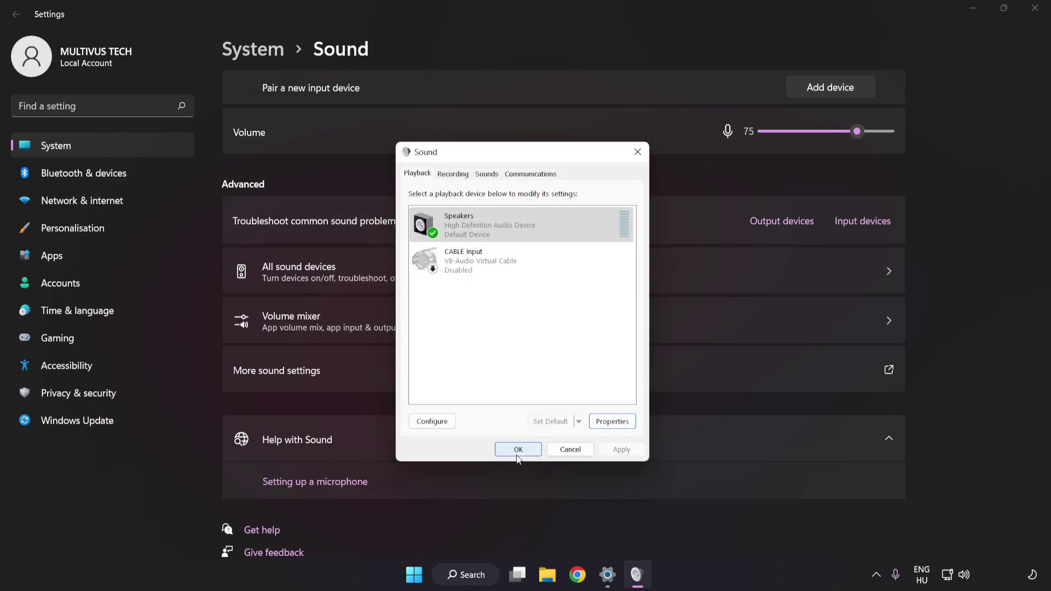
left_click(518, 454)
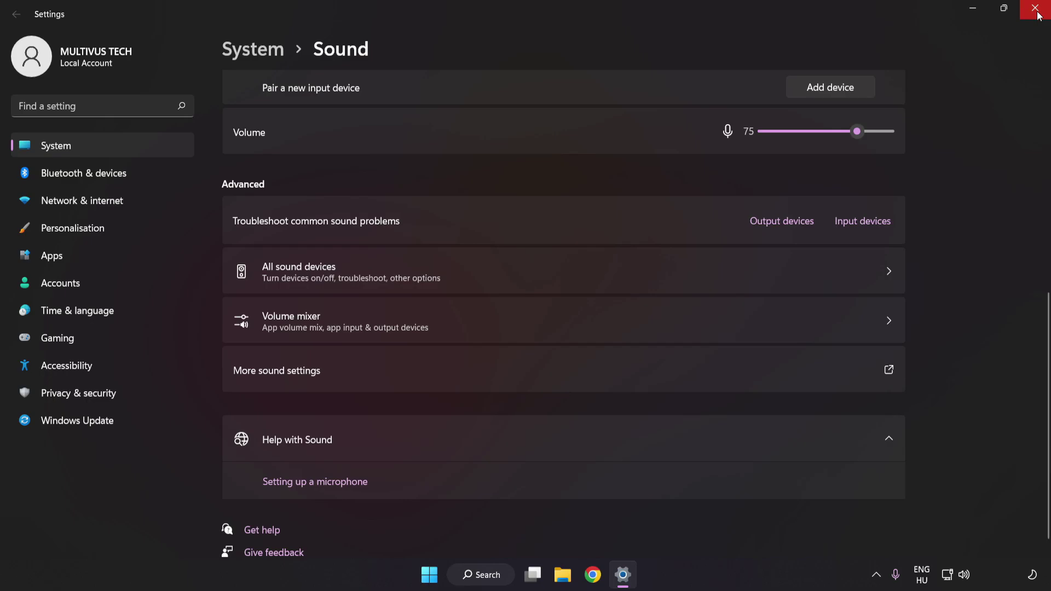
- Close Settings and bring up the Start menu's power options to check Restart
left_click(1035, 8)
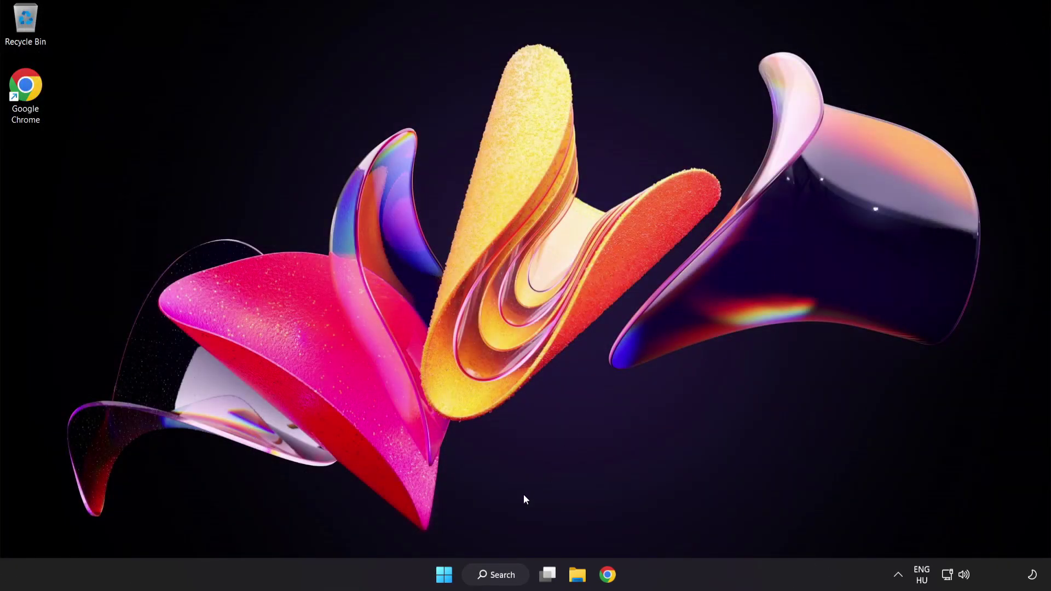
left_click(443, 576)
left_click(695, 528)
- Search for 'device manager' and launch Device Manager from the best match
left_click(483, 574)
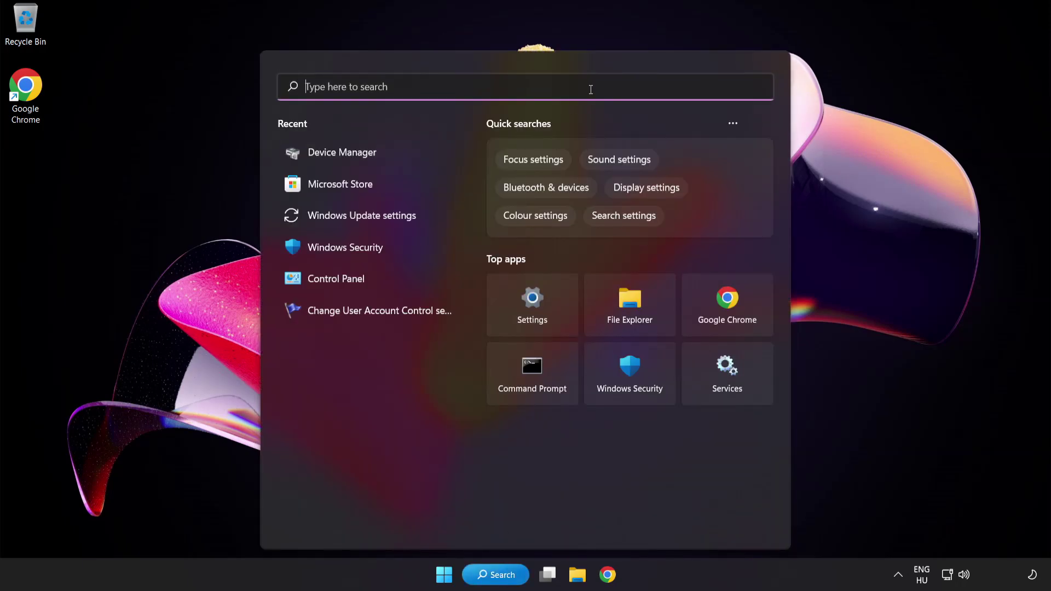
type("device mana")
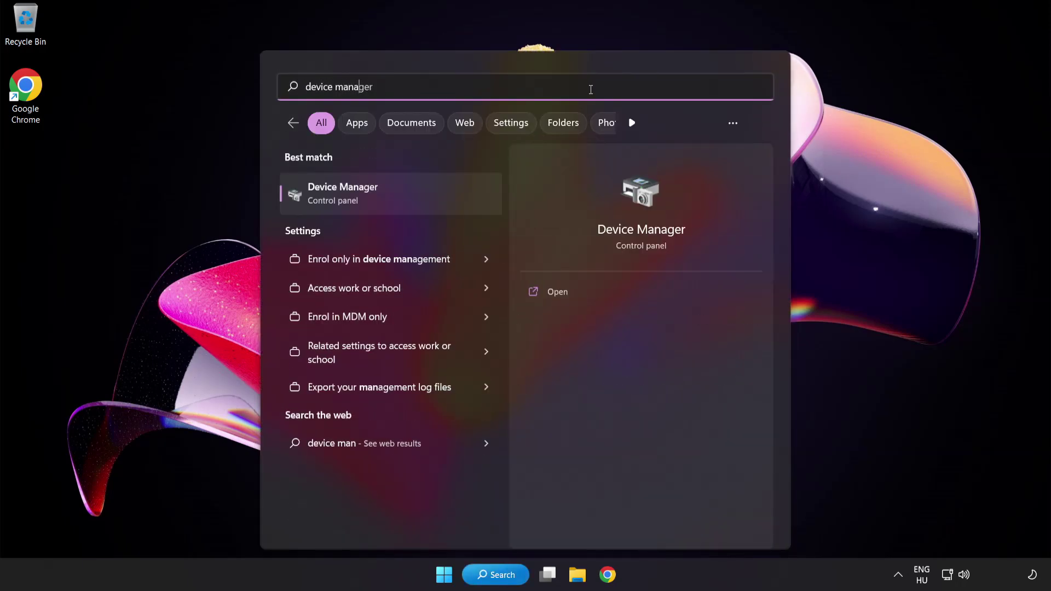
type("ger")
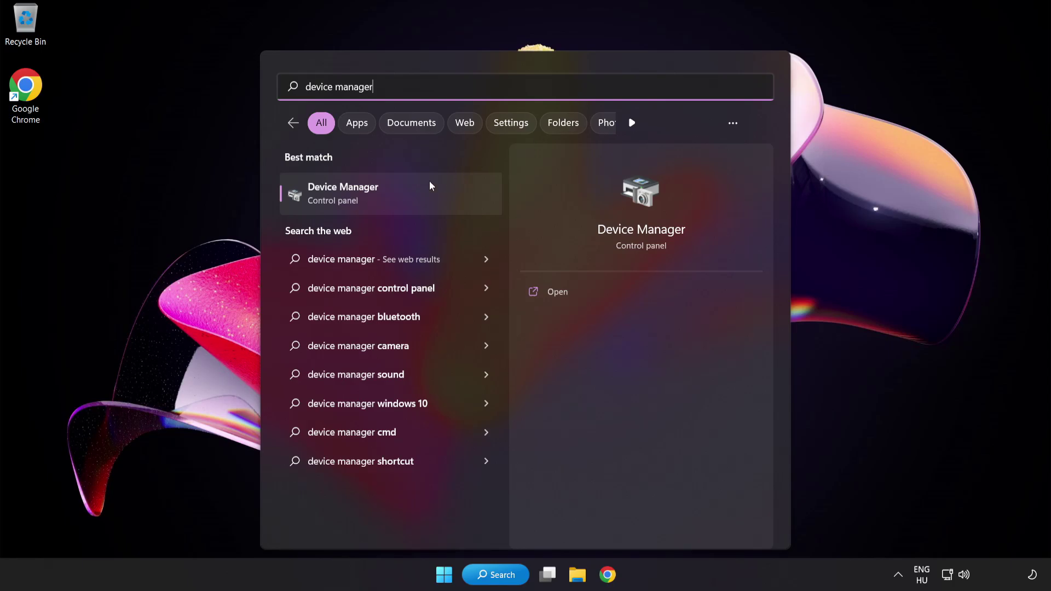
left_click(408, 197)
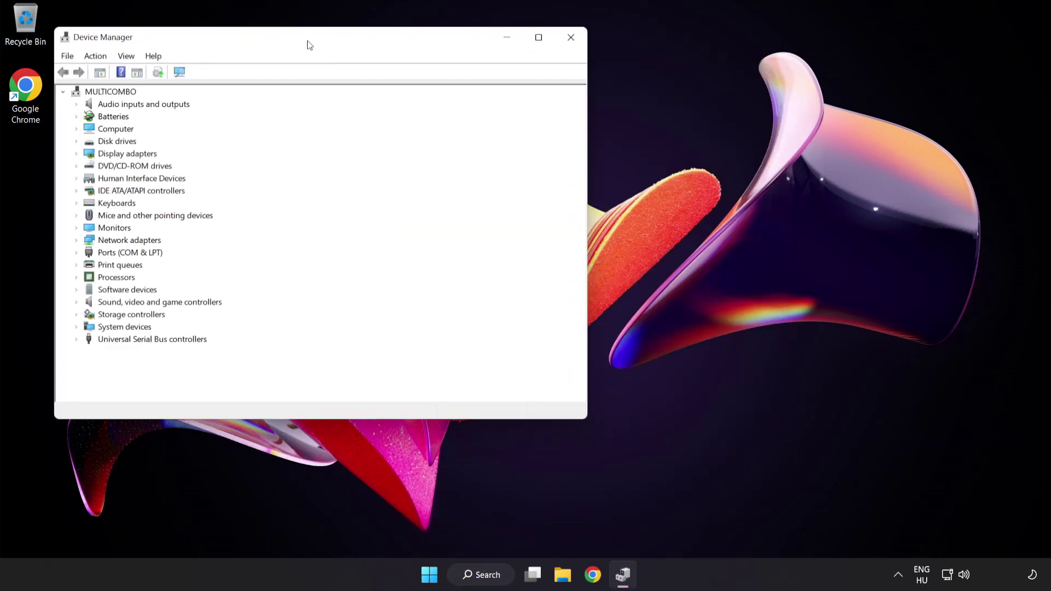
- Expand Sound, video and game controllers and bring up actions for High Definition Audio Device
left_click_drag(308, 45, 504, 115)
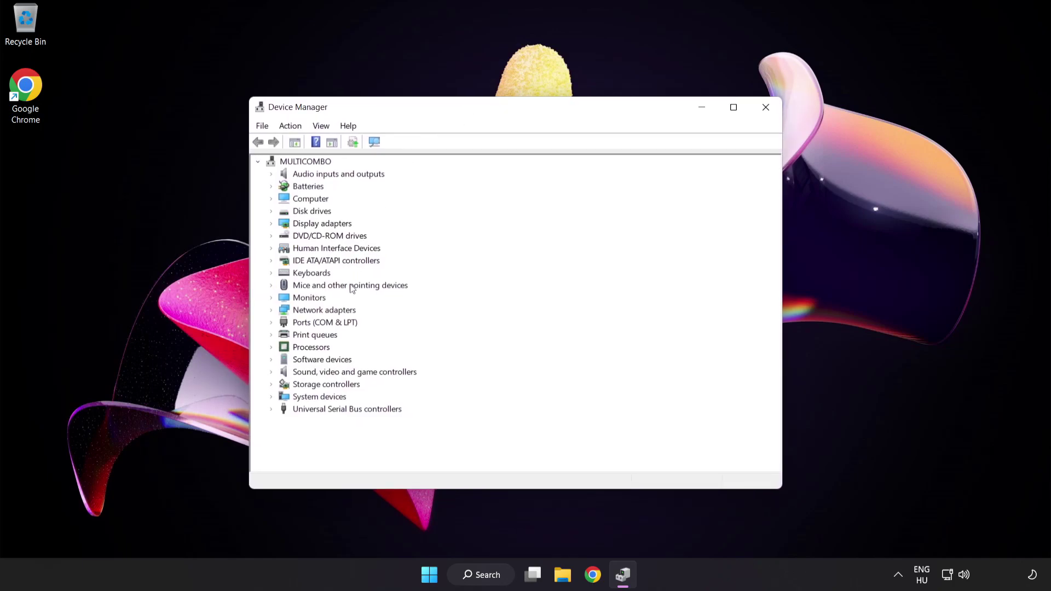
left_click(286, 373)
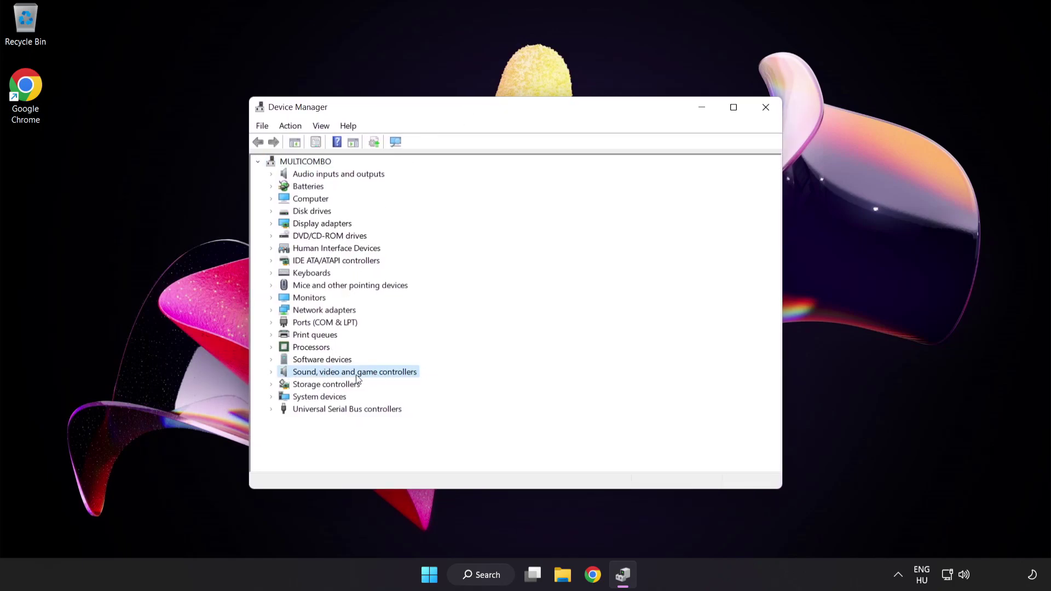
left_click(271, 374)
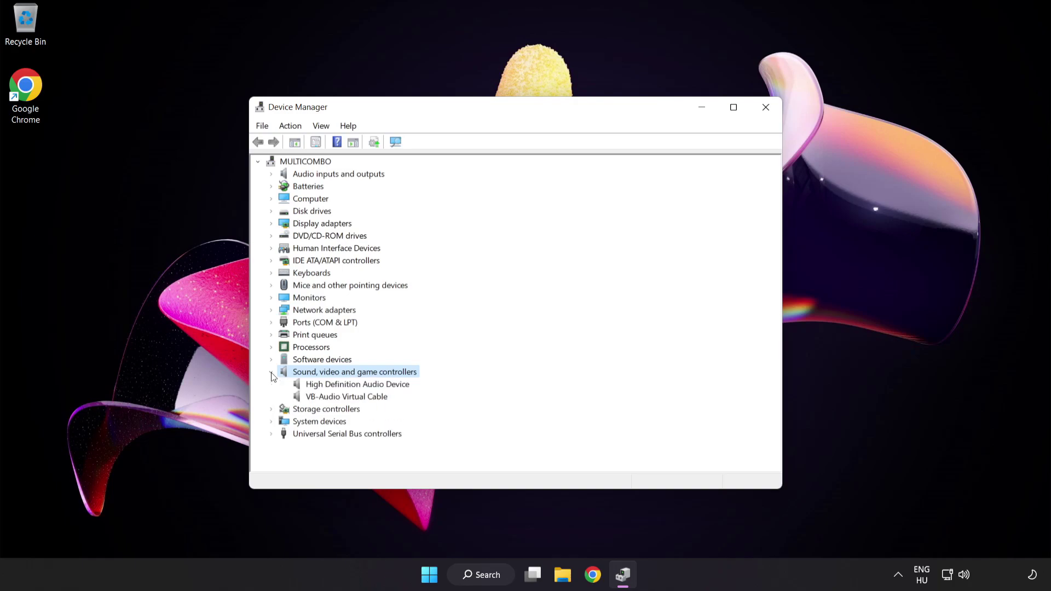
left_click(316, 384)
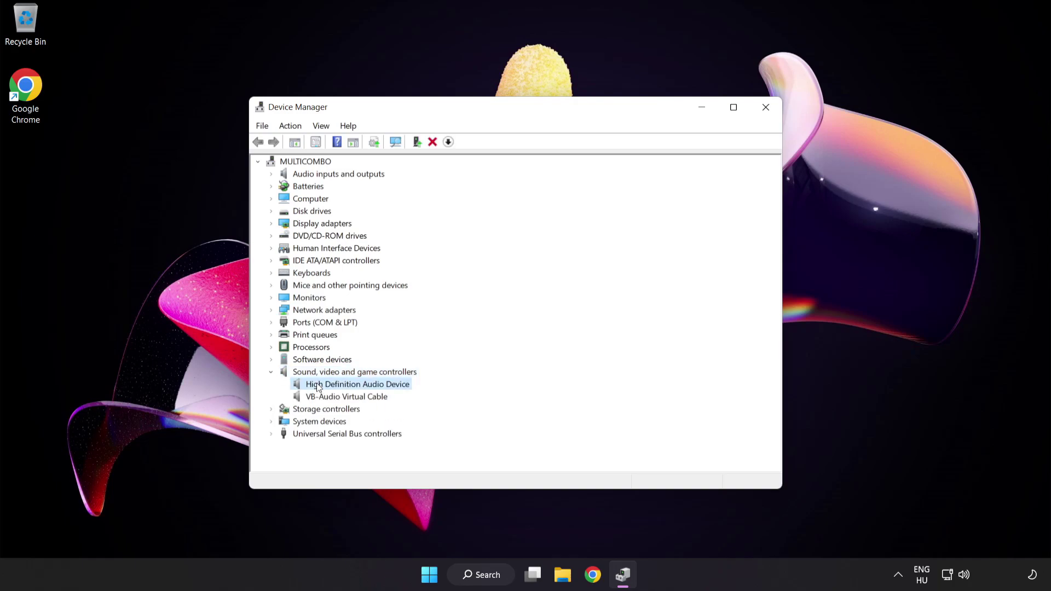
right_click(364, 386)
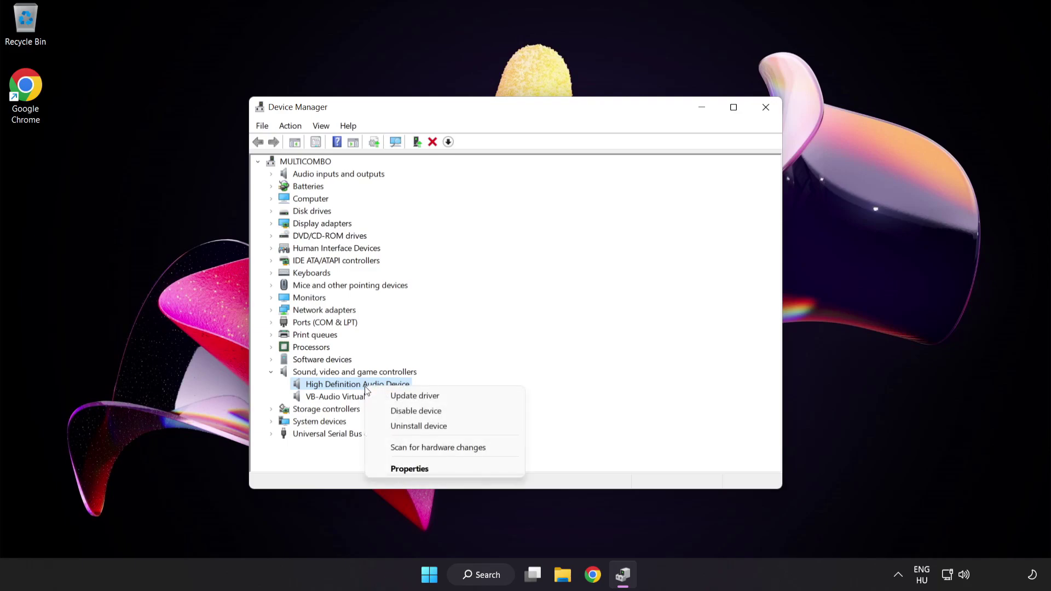
- Reinstall the High Definition Audio Device driver from the compatible drivers list, accepting the warning
left_click(449, 402)
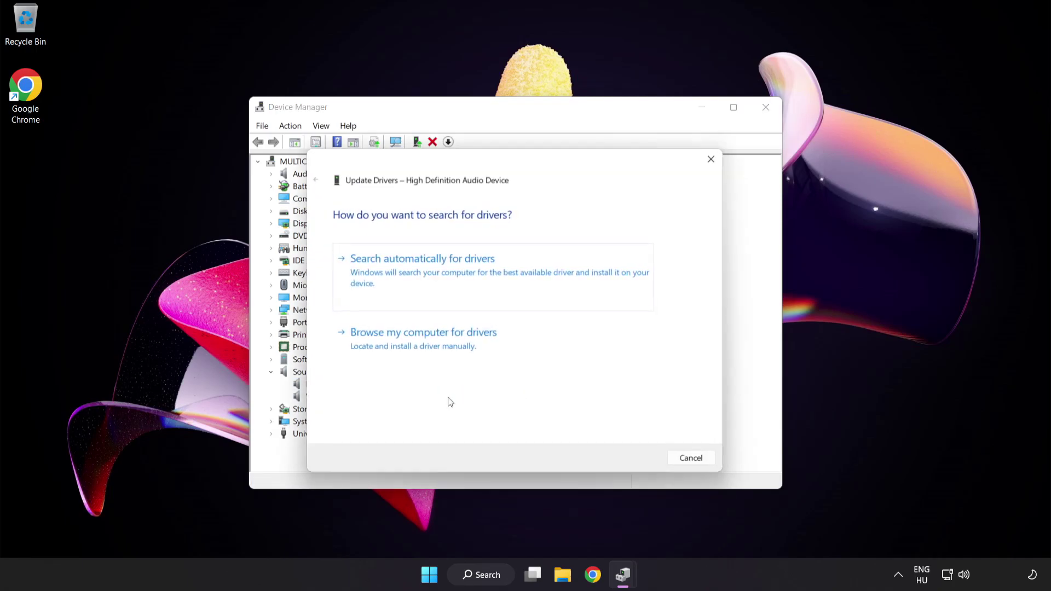
left_click_drag(475, 167, 498, 149)
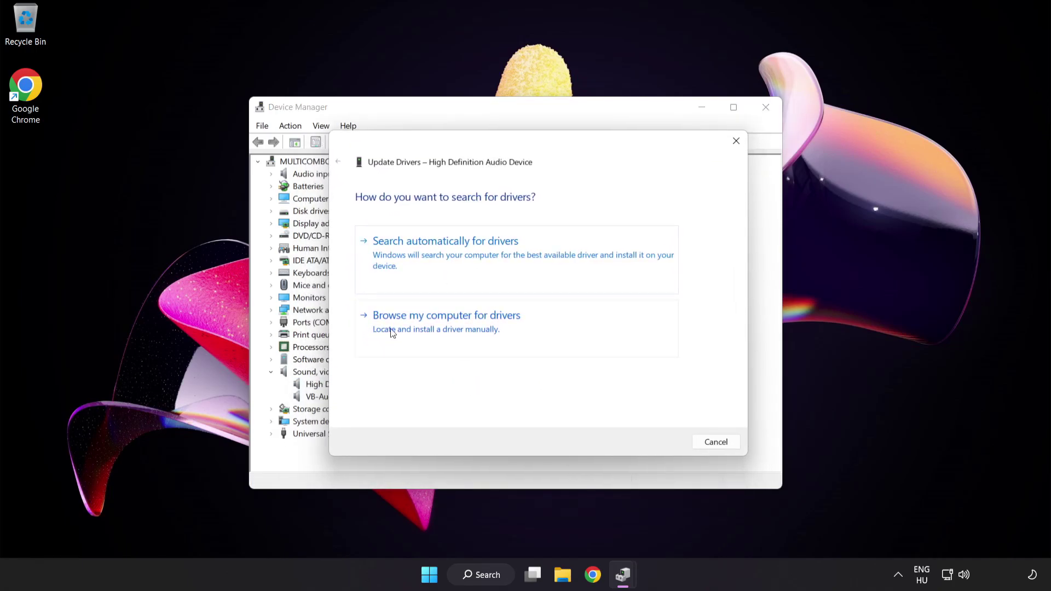
left_click(474, 333)
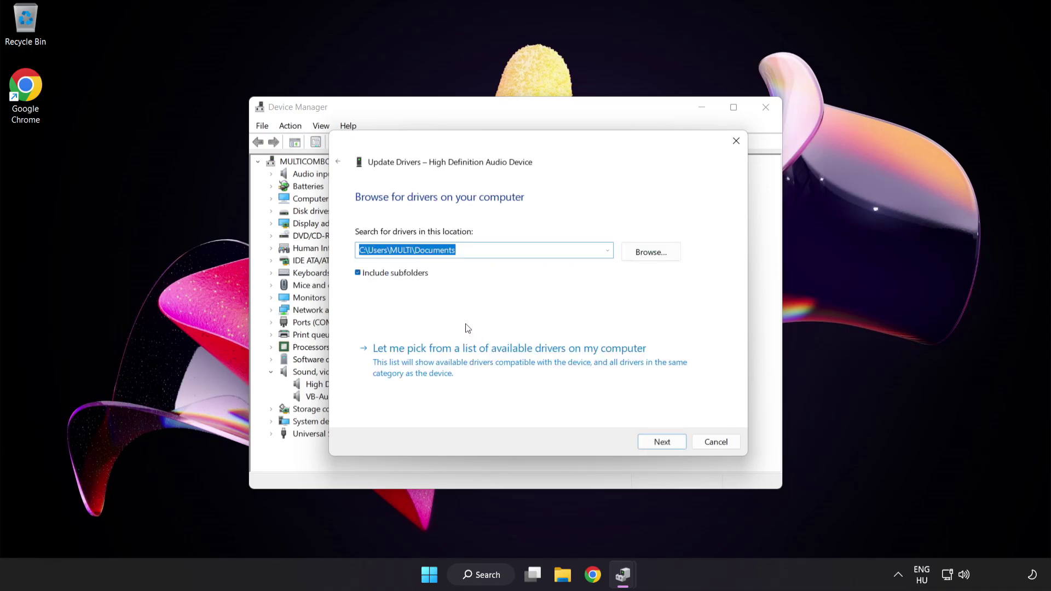
left_click(463, 370)
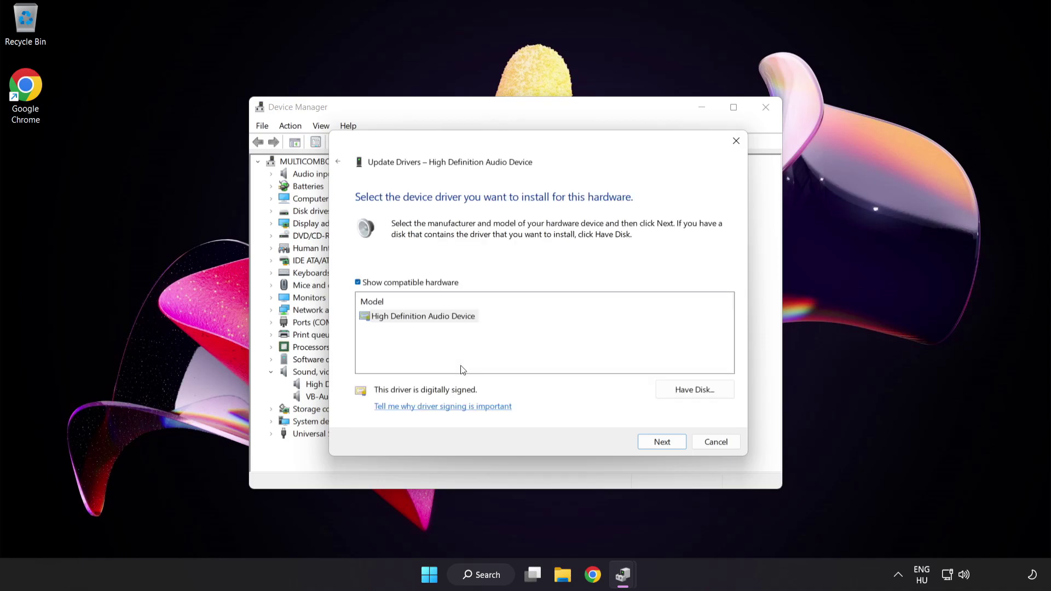
left_click(385, 319)
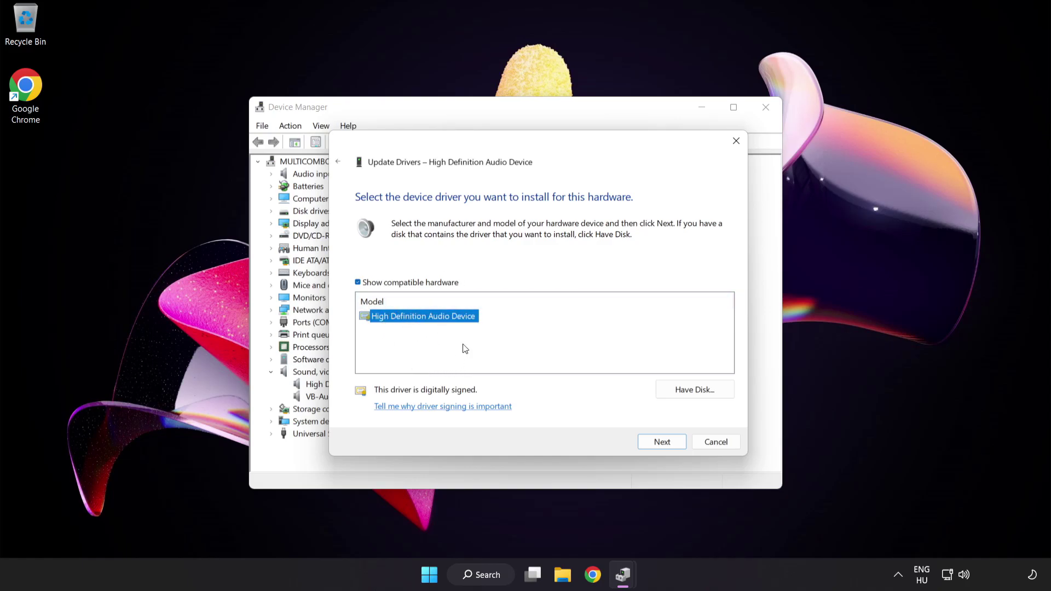
left_click(671, 446)
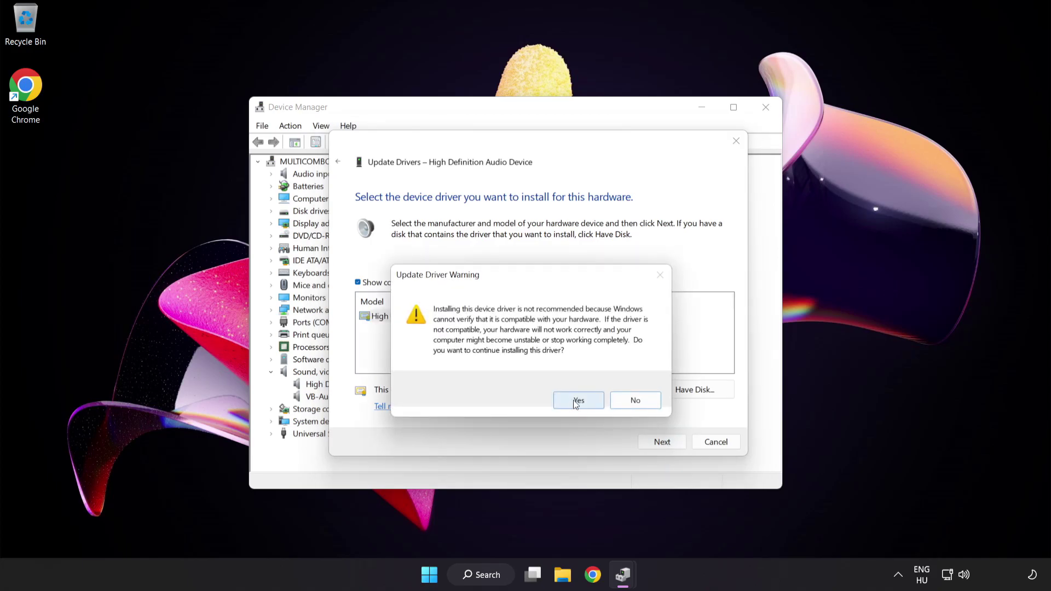
left_click(580, 401)
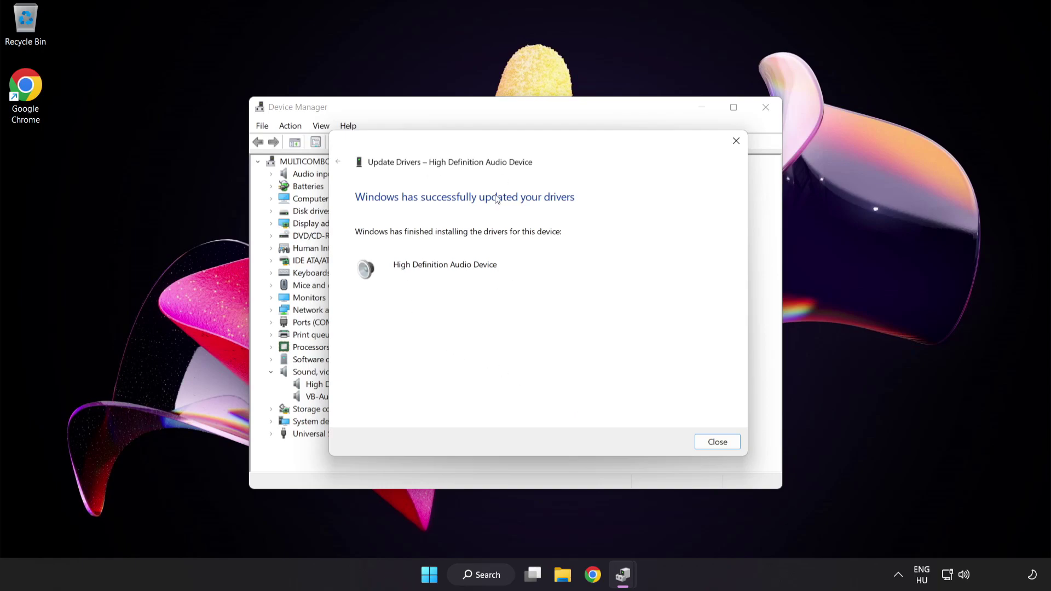
- Close the finished driver wizard and Device Manager, then bring up the Start menu's power options
left_click(723, 443)
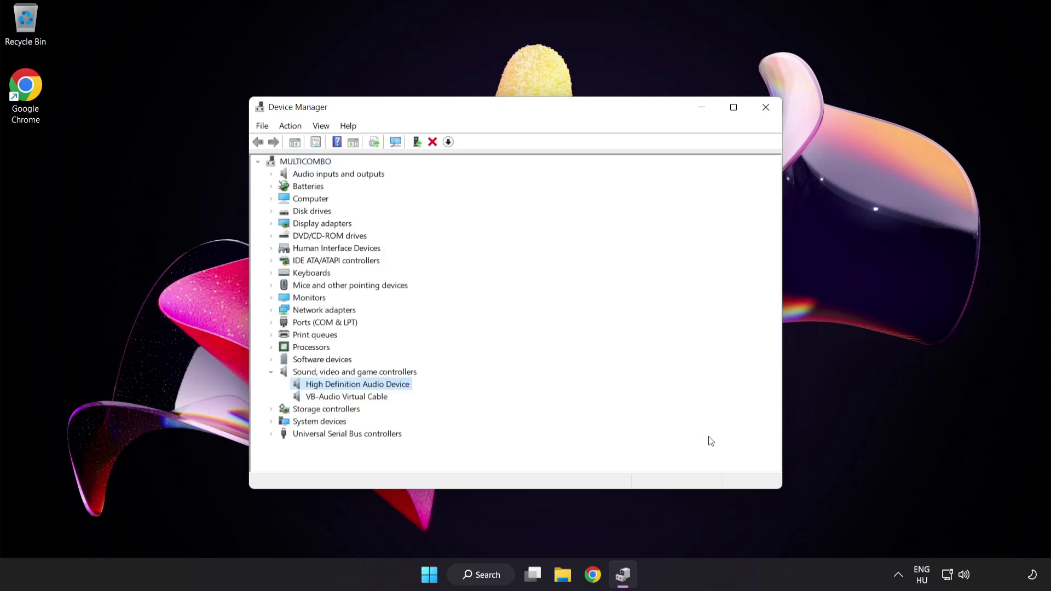
left_click(767, 109)
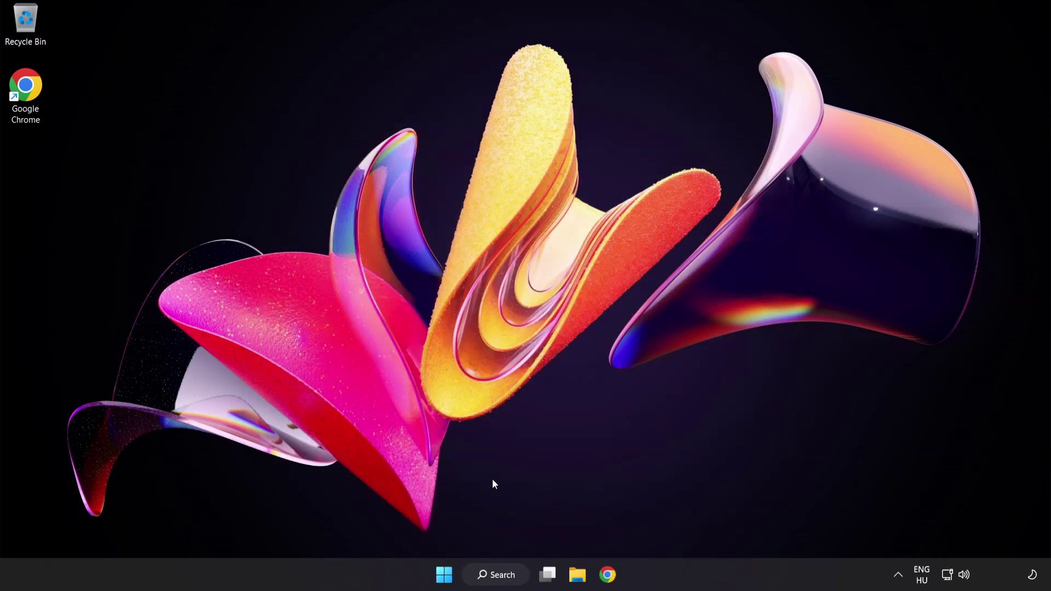
left_click(446, 575)
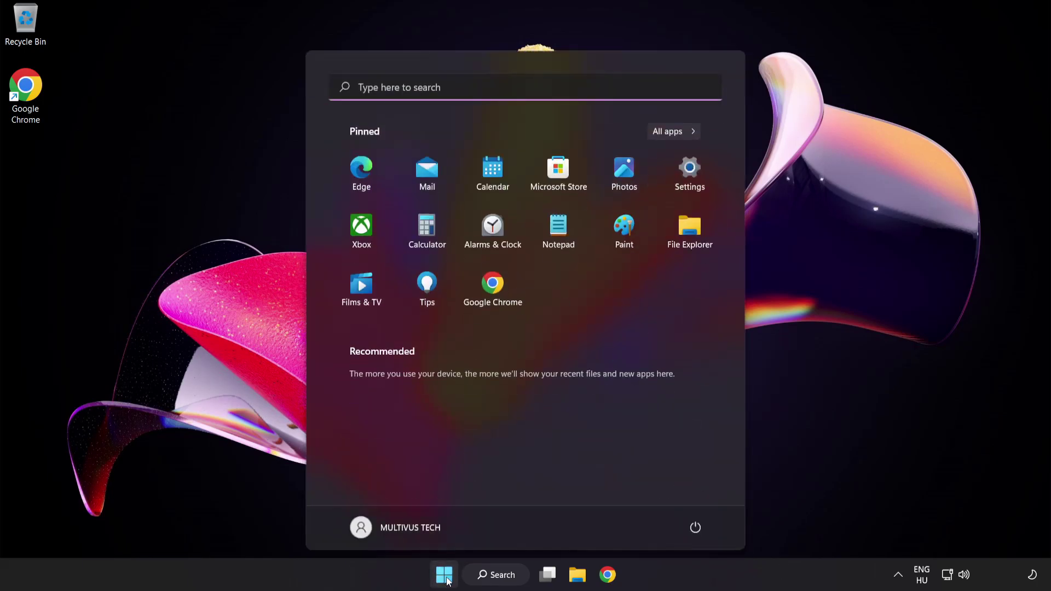
left_click(697, 529)
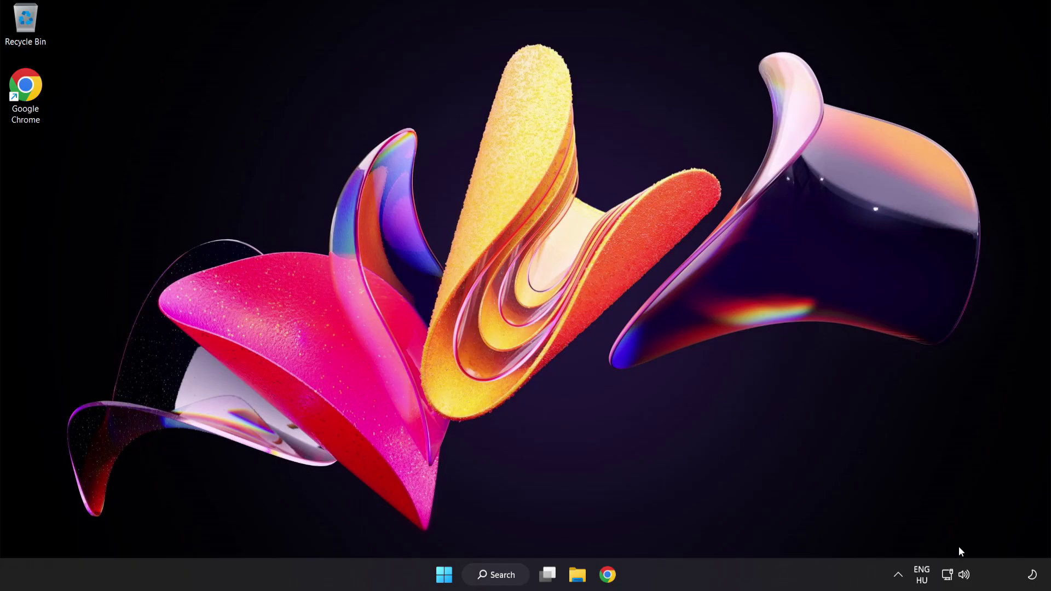
- Launch Troubleshoot sound problems from the taskbar volume icon's menu
right_click(966, 576)
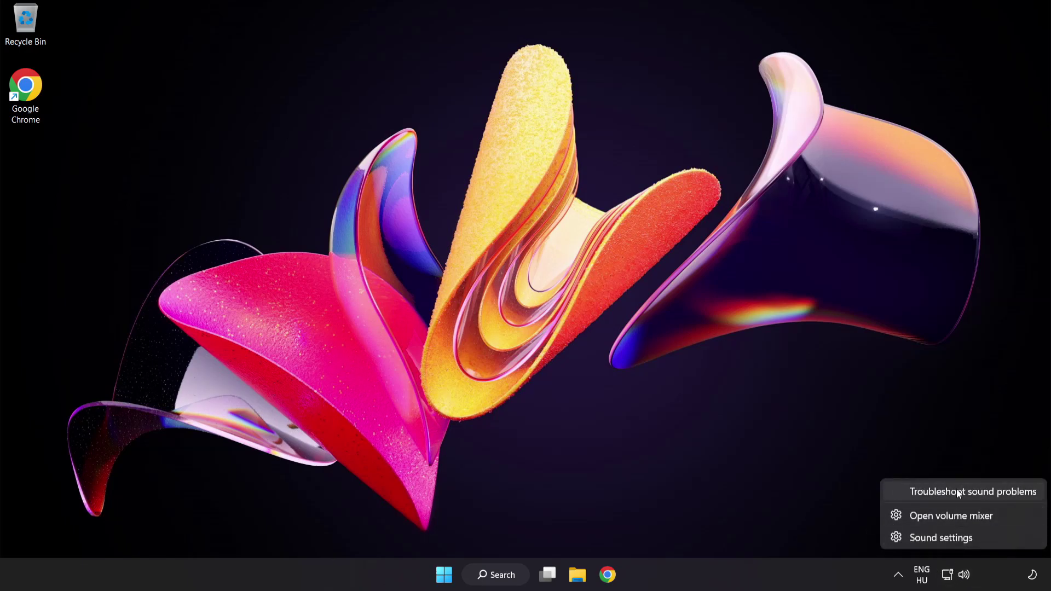
left_click(978, 493)
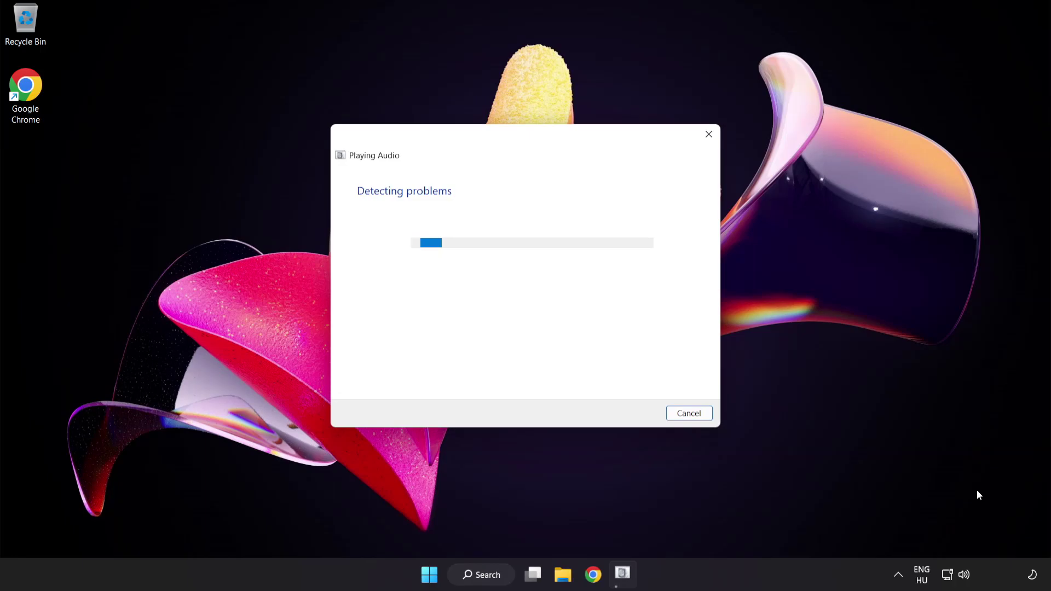